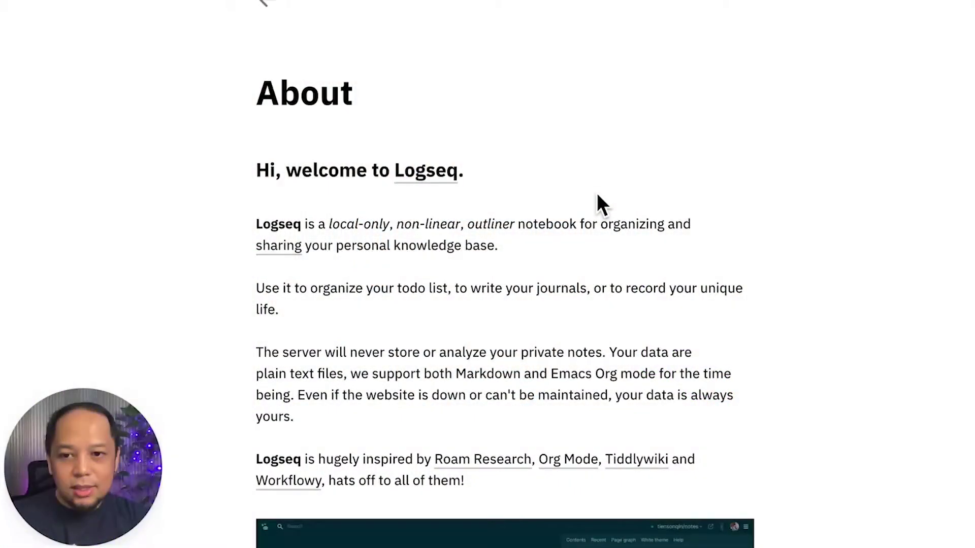
{"action": "scroll", "coordinate": [596, 193], "scroll_direction": "down", "scroll_amount": 1}
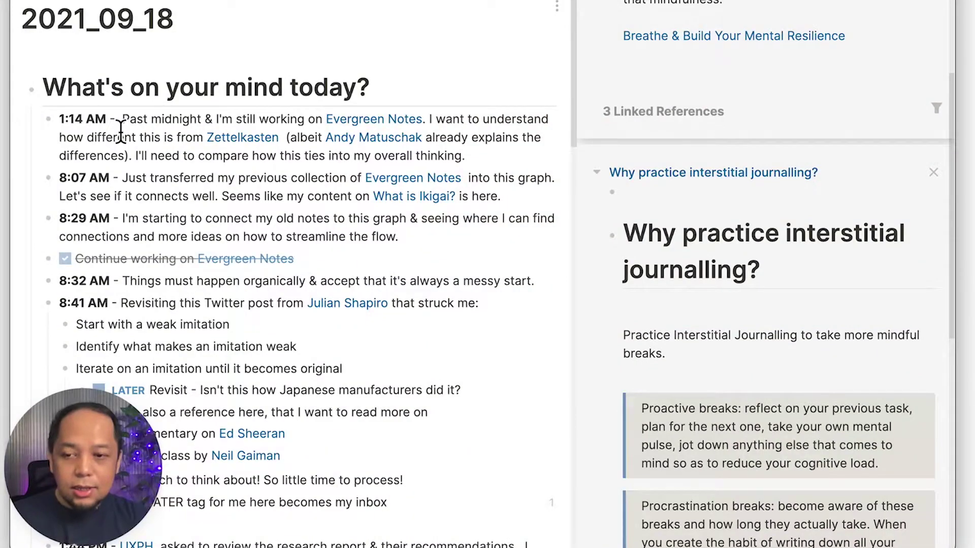
{"action": "left_click", "coordinate": [121, 131]}
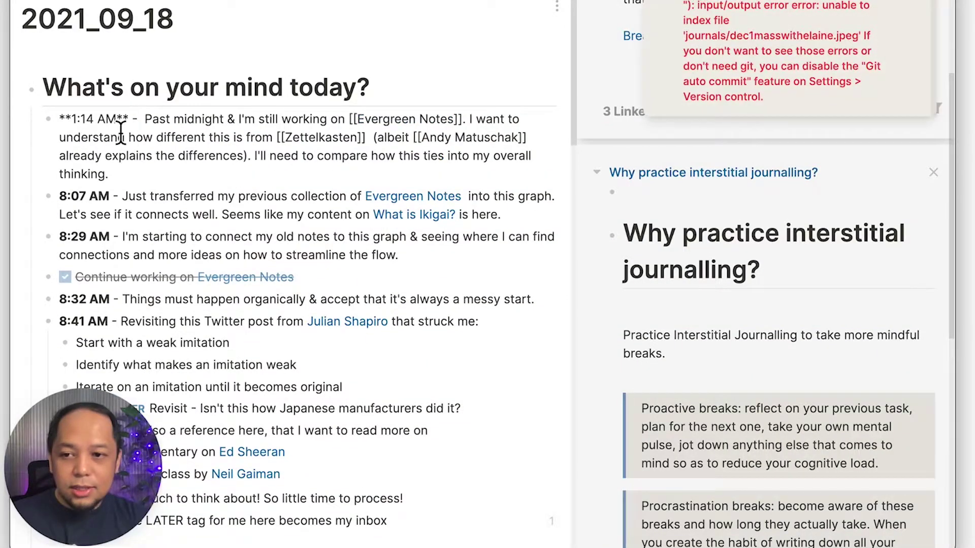
{"action": "key", "text": "Escape"}
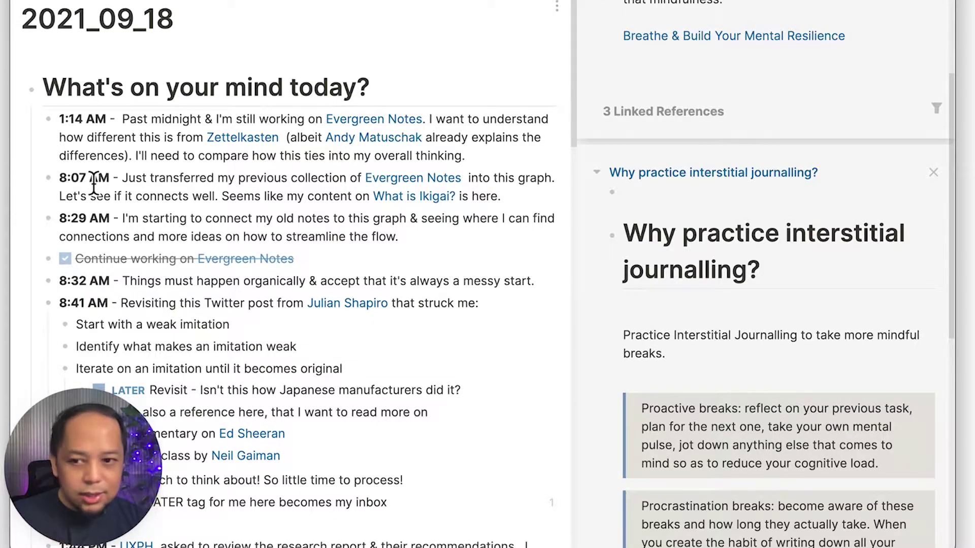
{"action": "scroll", "coordinate": [94, 192], "scroll_direction": "down", "scroll_amount": 5}
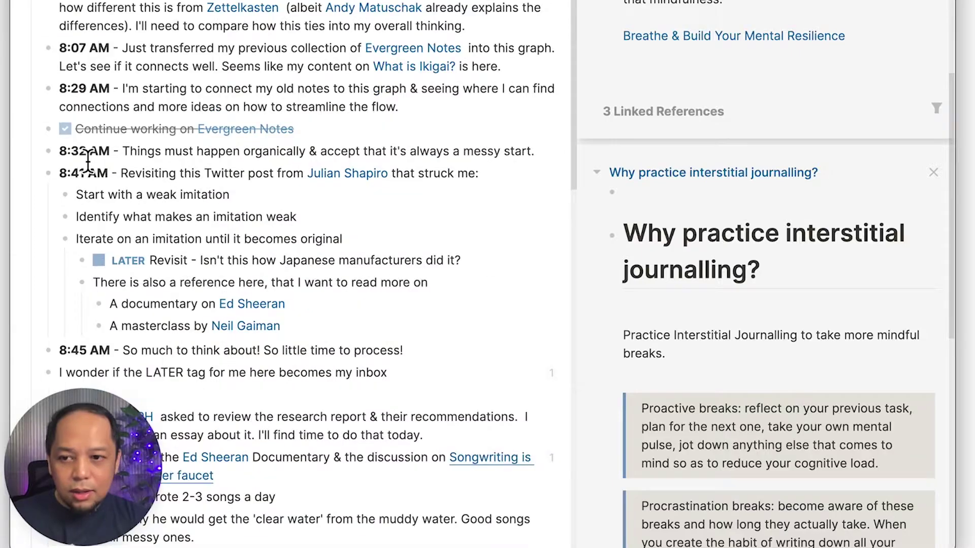
{"action": "scroll", "coordinate": [95, 205], "scroll_direction": "up", "scroll_amount": 5}
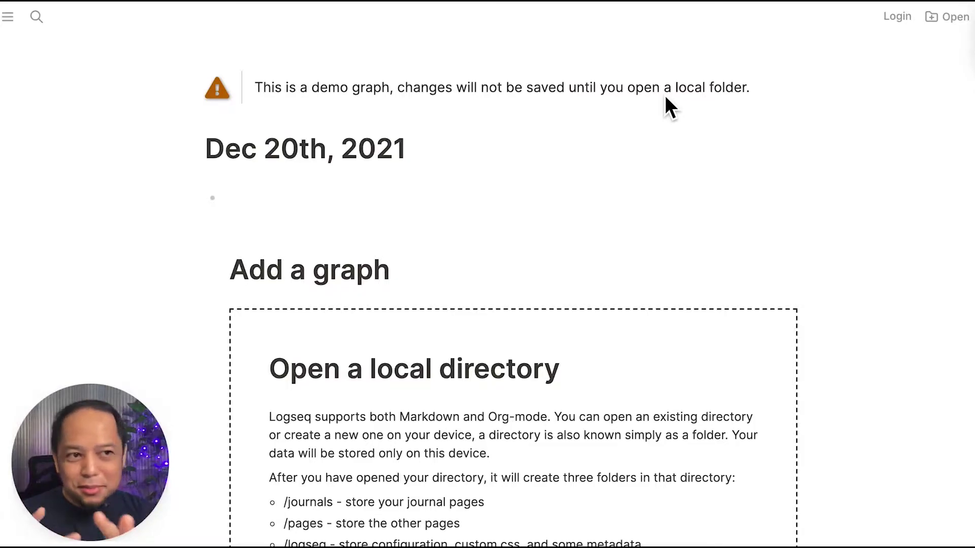
Step: Start the Dec 20th, 2021 journal entry with the current time and the text "I'm recording this Youtube Video on Interstitial Journalling."
{"action": "scroll", "coordinate": [534, 172], "scroll_direction": "down", "scroll_amount": 1}
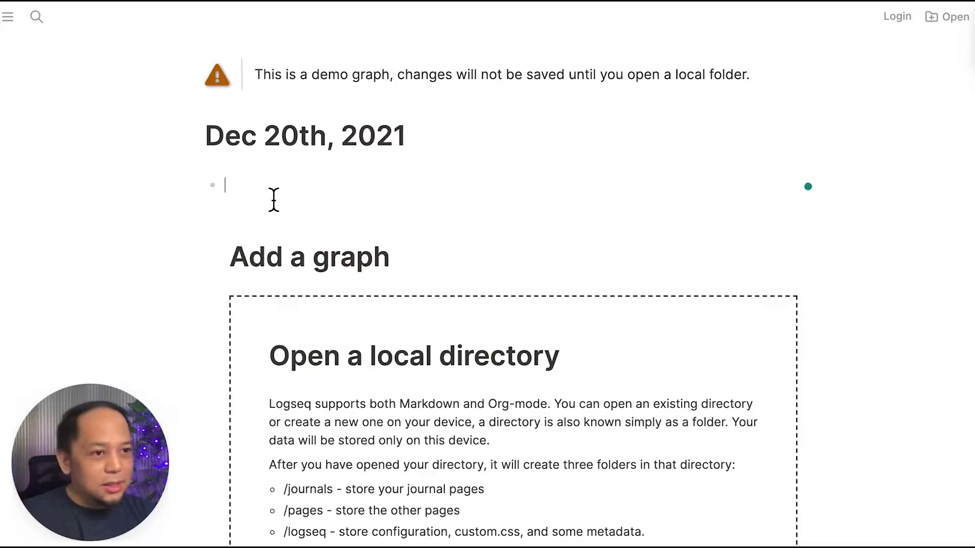
{"action": "type", "text": "/n"}
{"action": "key", "text": "Return"}
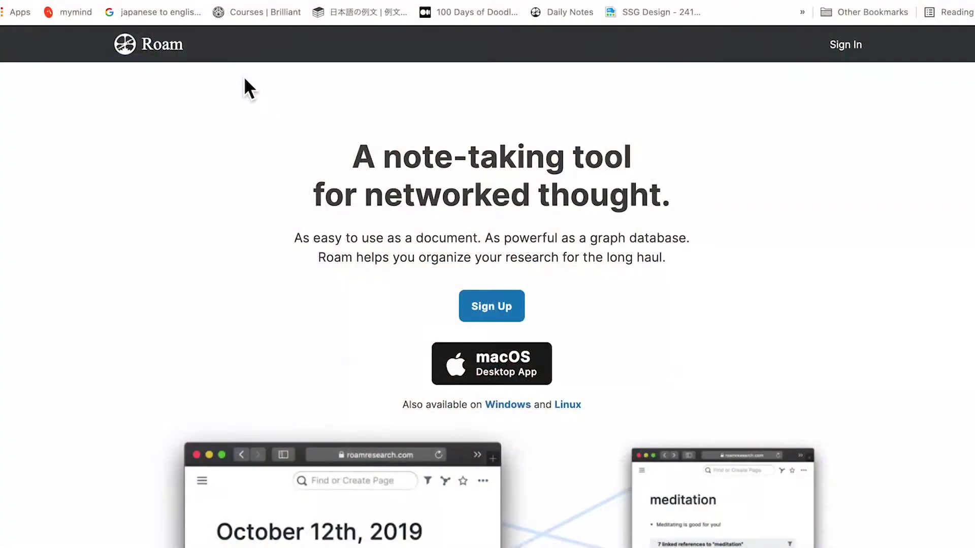
{"action": "scroll", "coordinate": [254, 116], "scroll_direction": "down", "scroll_amount": 2}
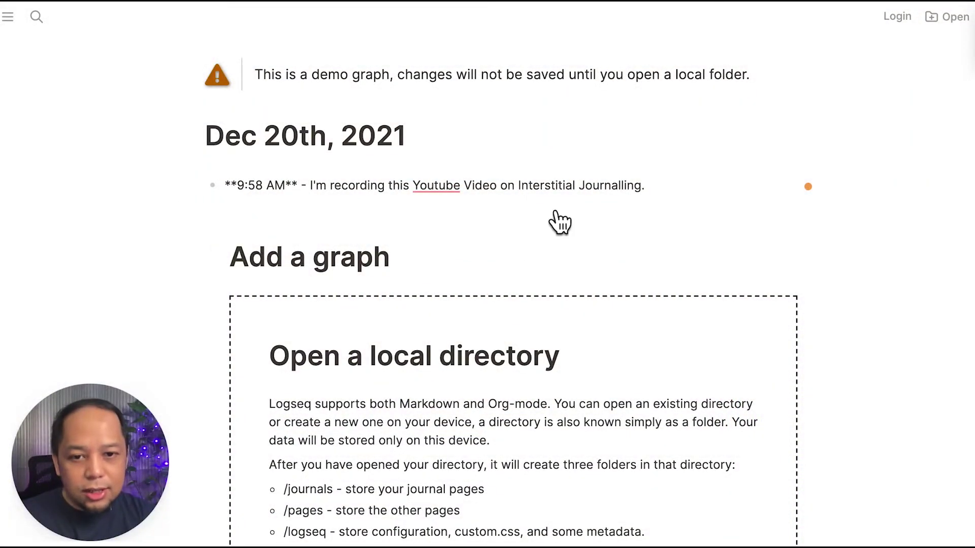
Step: Turn the words "Interstitial Journalling" in the 9:58 AM entry into a page reference
{"action": "double_click", "coordinate": [541, 192]}
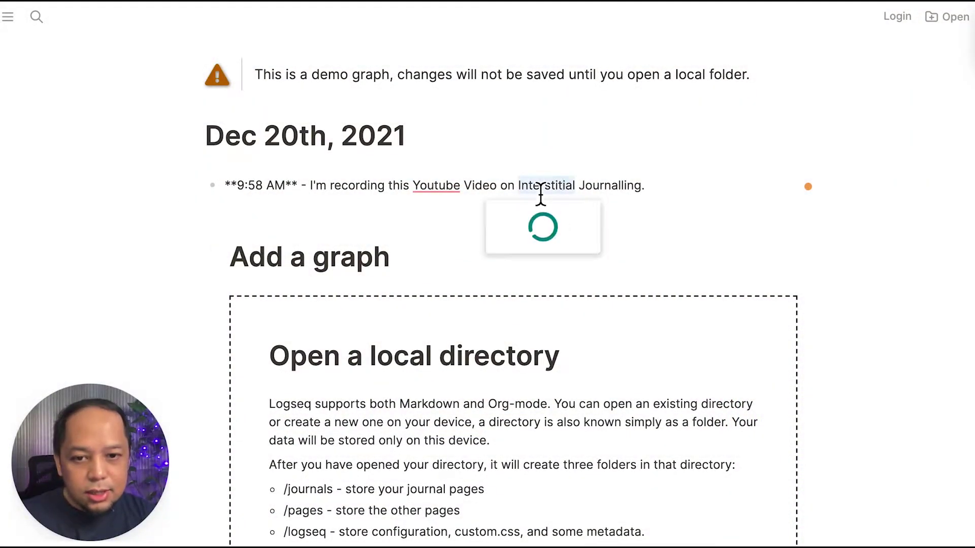
{"action": "left_click", "coordinate": [639, 187], "text": "shift"}
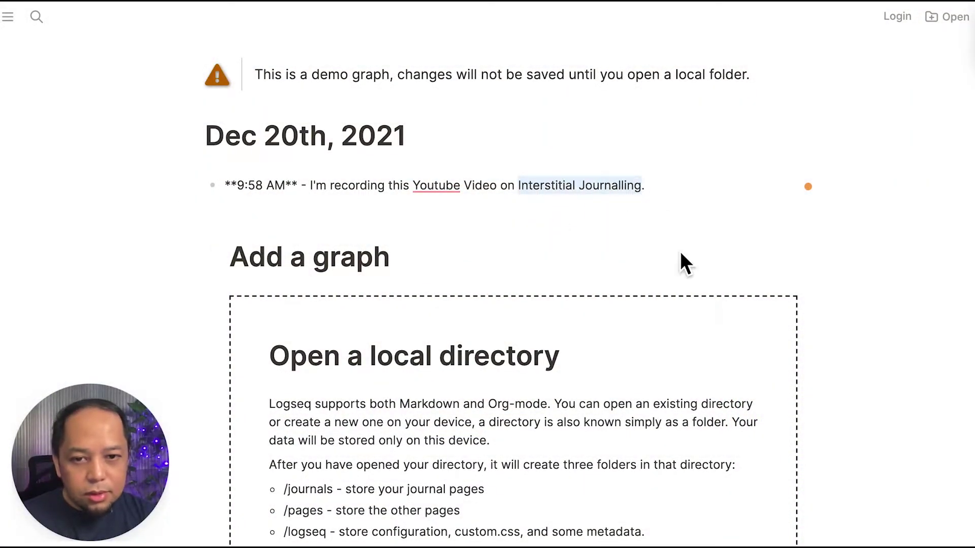
{"action": "type", "text": "[["}
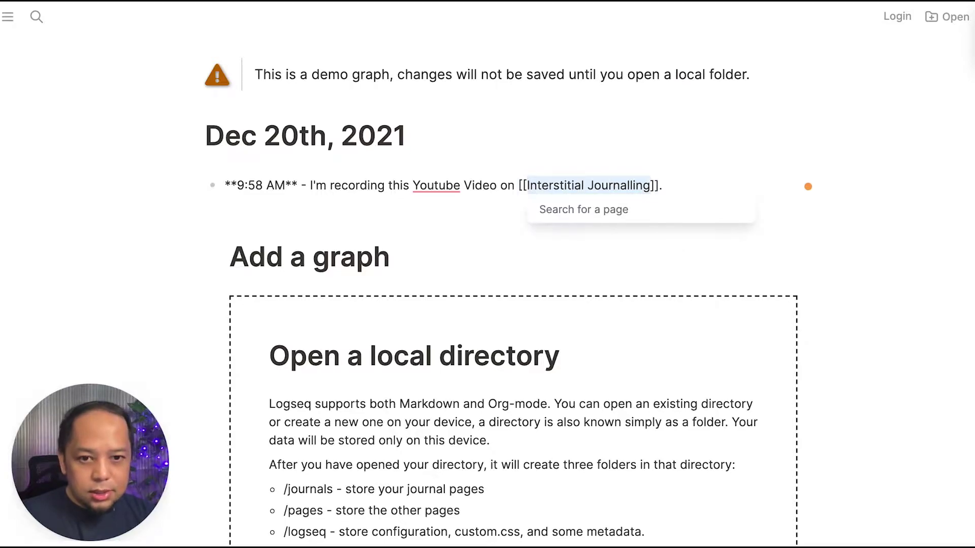
{"action": "left_click", "coordinate": [626, 270]}
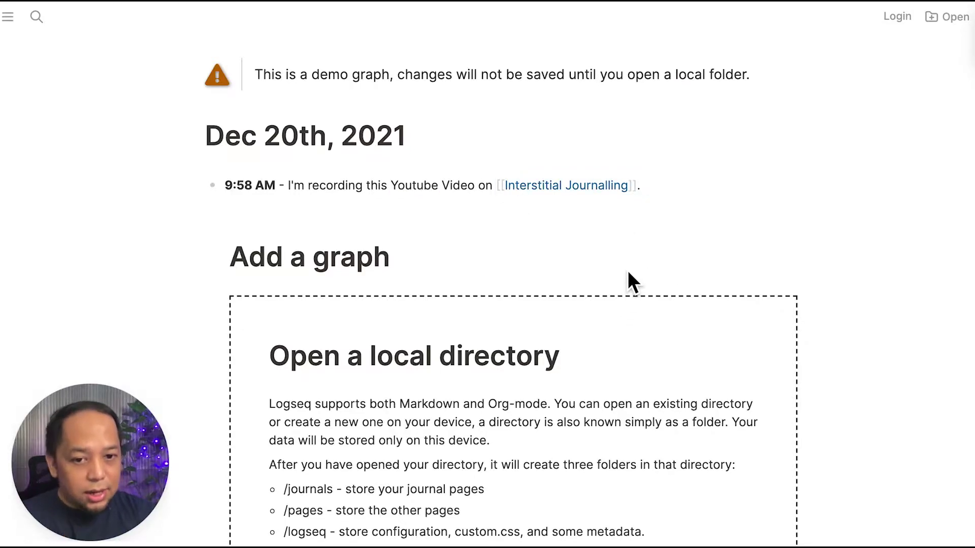
Step: Open the Interstitial Journalling page and write "Interstitial Journalling is when you take note of what's happening to you througout the day"
{"action": "left_click", "coordinate": [591, 195]}
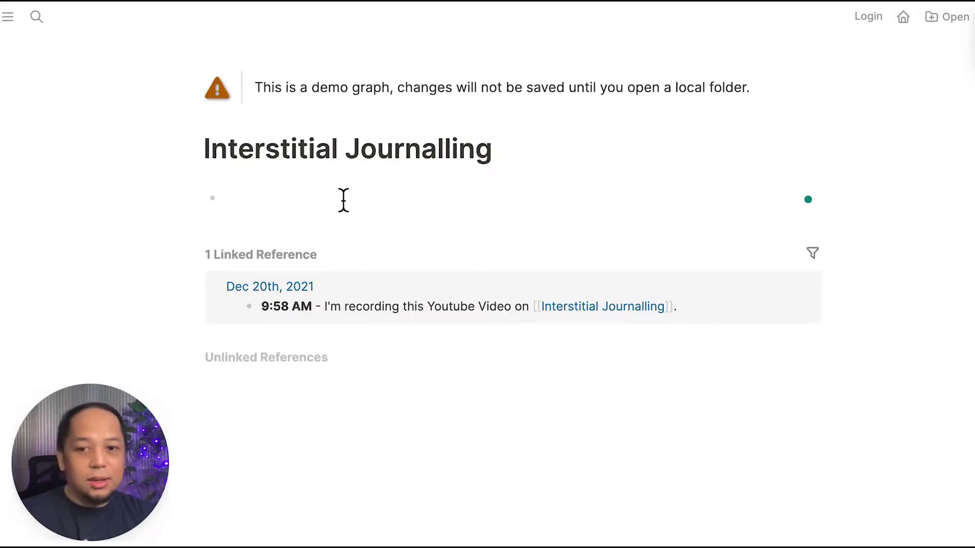
{"action": "type", "text": "Internstitial Jou"}
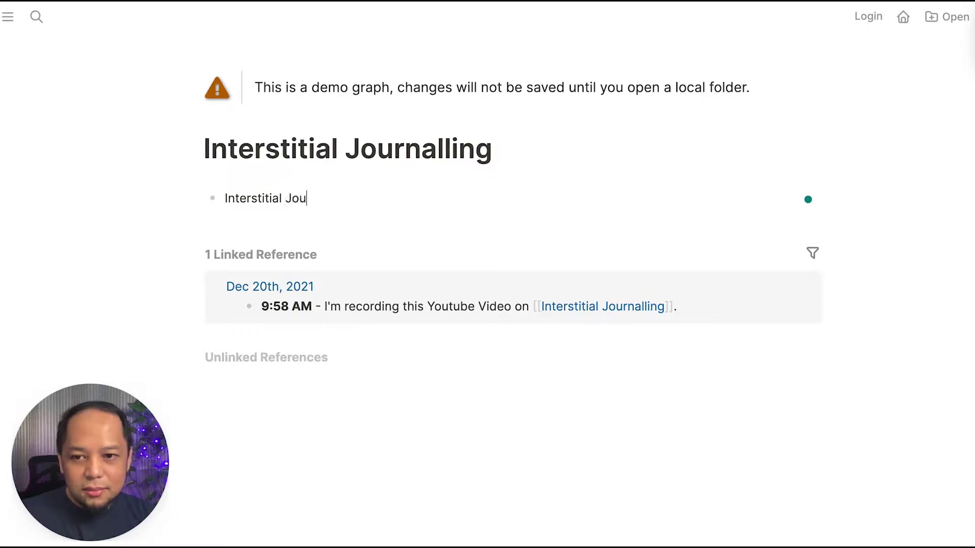
{"action": "type", "text": "rnalling is when you take note "}
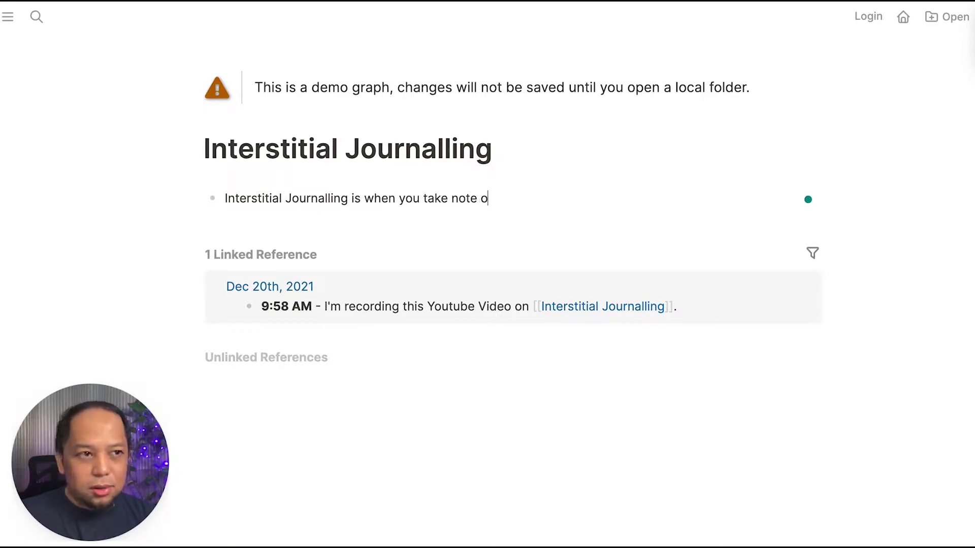
{"action": "type", "text": "of that's happening"}
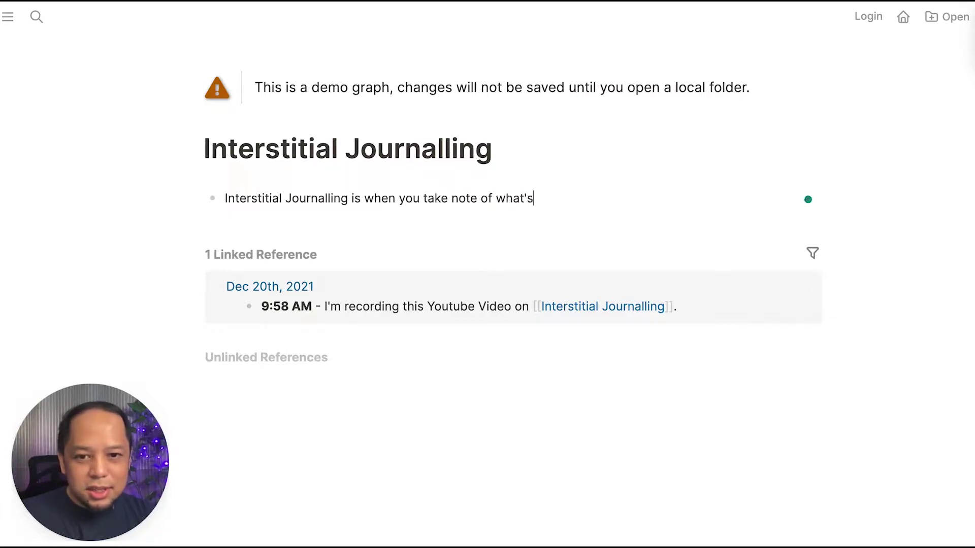
{"action": "type", "text": " to yo"}
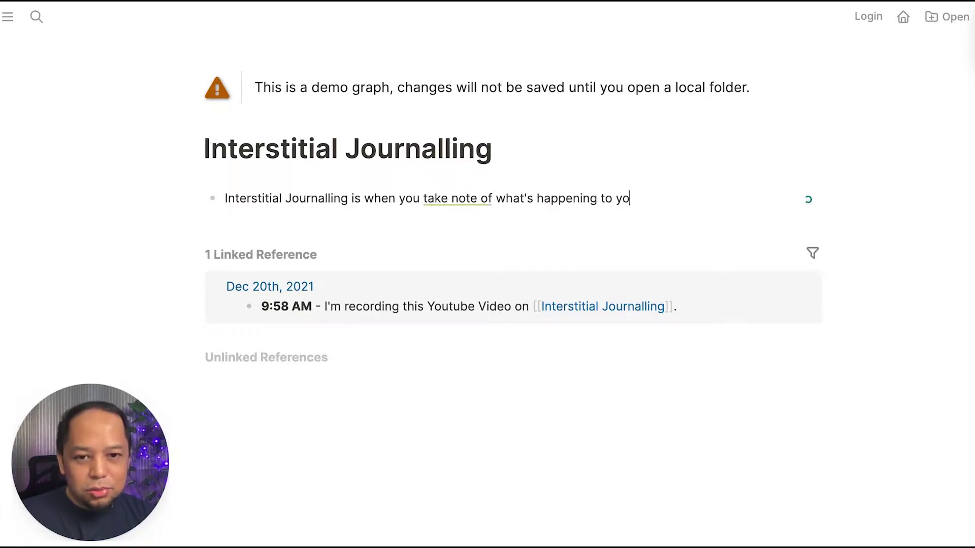
{"action": "type", "text": "u rhthr"}
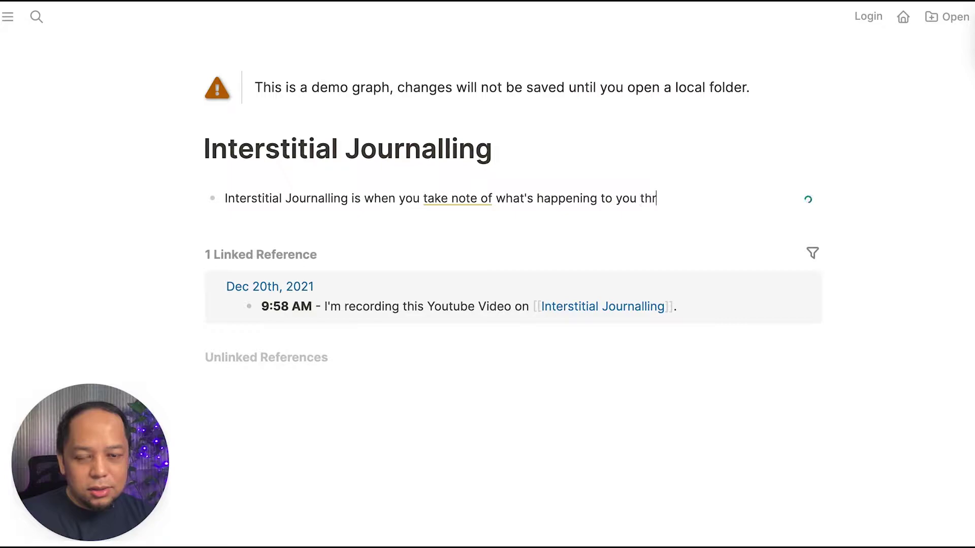
{"action": "type", "text": "ougout the days"}
{"action": "key", "text": "BackSpace"}
{"action": "key", "text": "BackSpace"}
{"action": "type", "text": "y"}
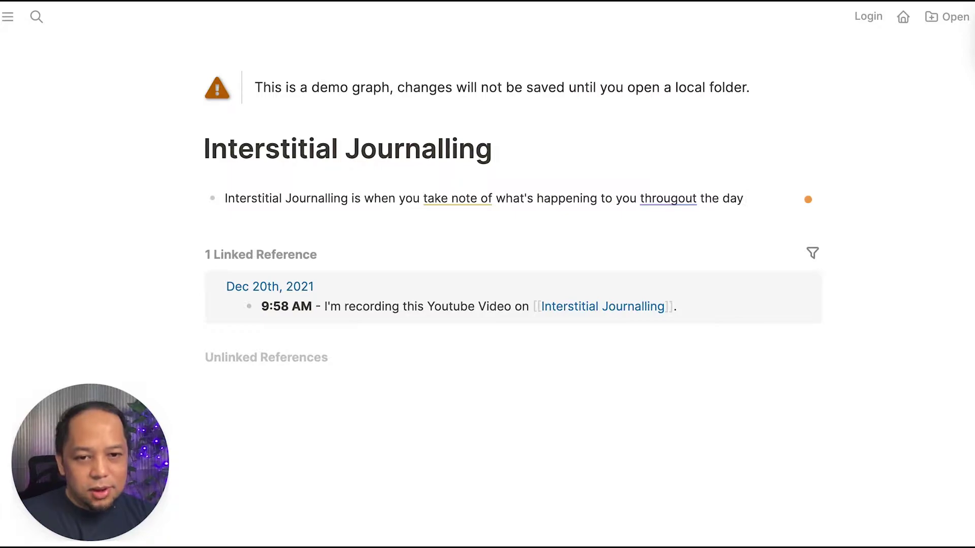
Step: Complete the definition sentence with "by recording the time & writing down what's on your mind at that time."
{"action": "left_click", "coordinate": [653, 245]}
{"action": "left_click", "coordinate": [759, 201]}
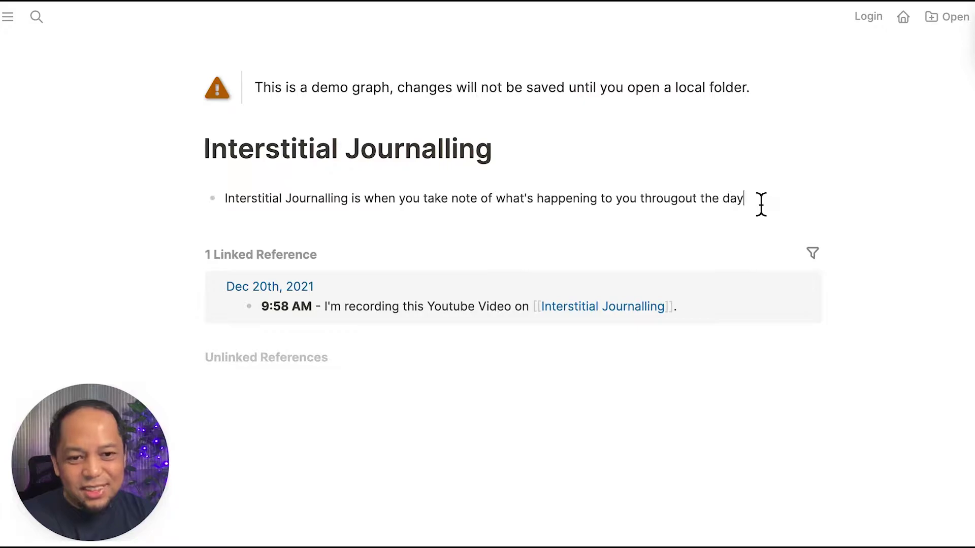
{"action": "type", "text": "by "}
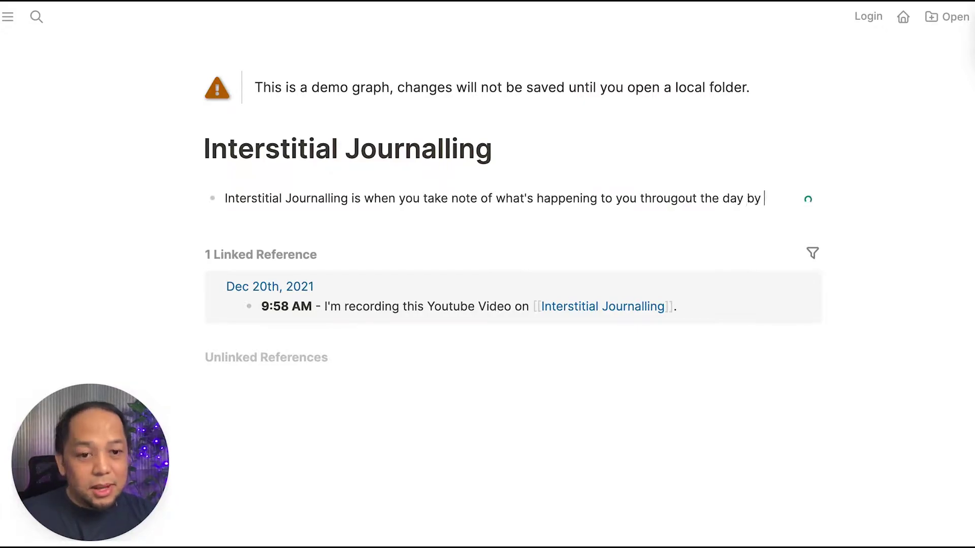
{"action": "type", "text": "recordi"}
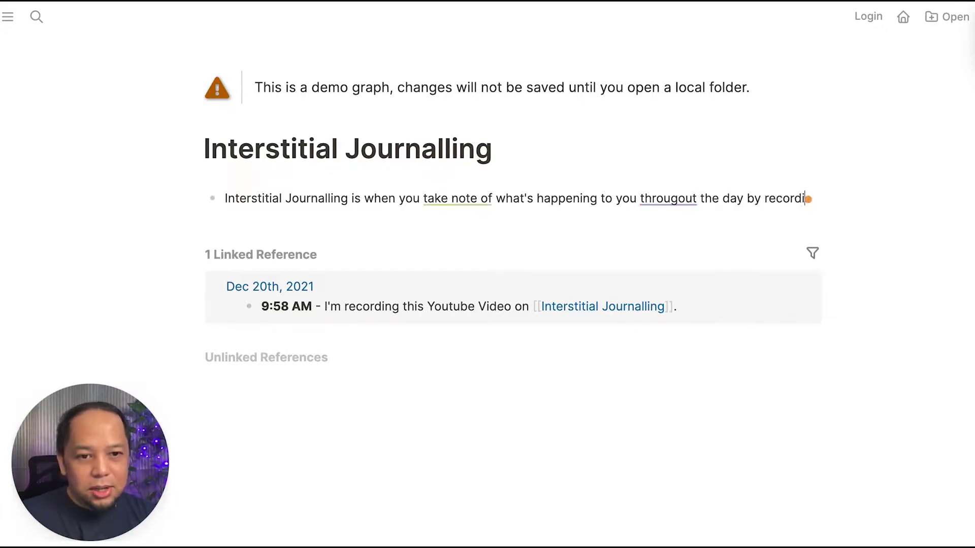
{"action": "type", "text": "ng the time &"}
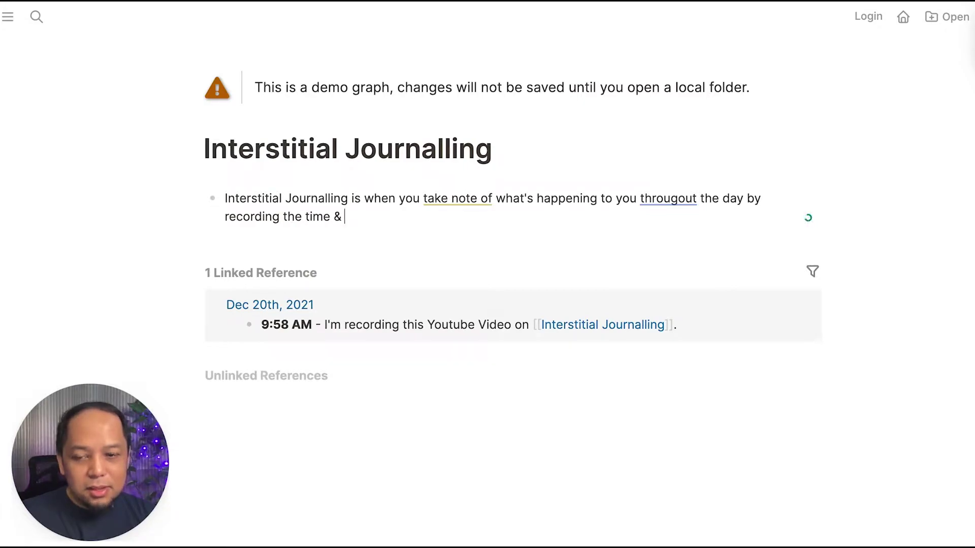
{"action": "type", "text": " noting"}
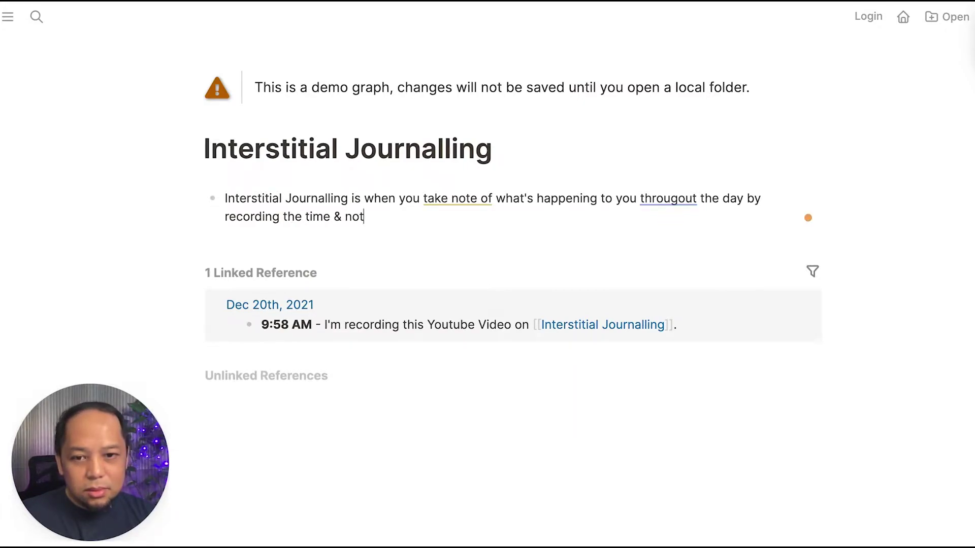
{"action": "key", "text": "BackSpace"}
{"action": "key", "text": "BackSpace"}
{"action": "key", "text": "BackSpace"}
{"action": "key", "text": "BackSpace"}
{"action": "key", "text": "BackSpace"}
{"action": "key", "text": "BackSpace"}
{"action": "type", "text": "w"}
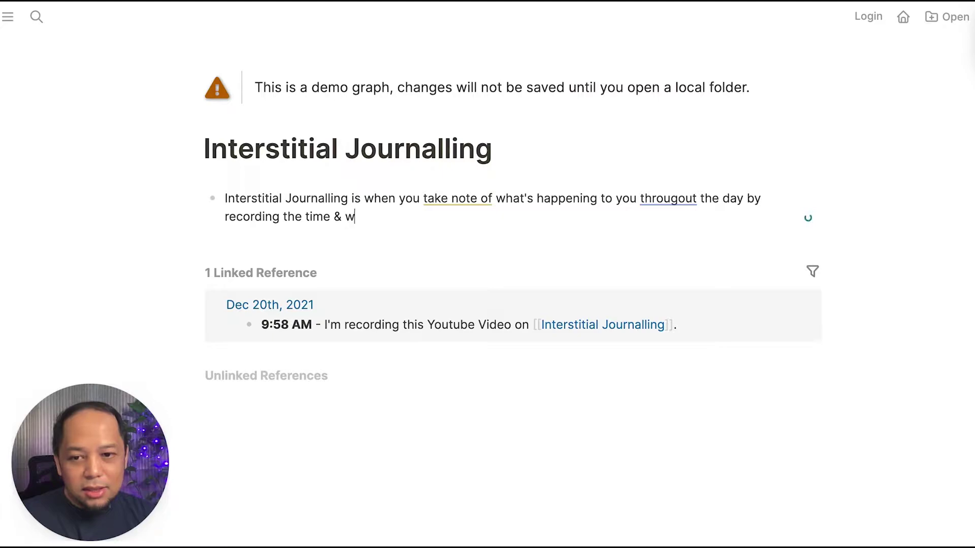
{"action": "type", "text": "riting down what's your"}
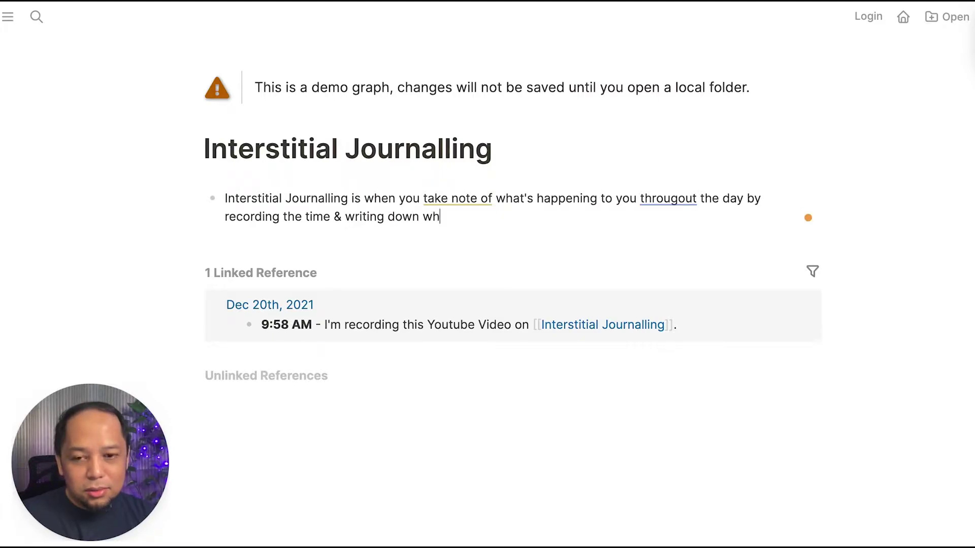
{"action": "key", "text": "BackSpace"}
{"action": "key", "text": "BackSpace"}
{"action": "key", "text": "BackSpace"}
{"action": "key", "text": "BackSpace"}
{"action": "type", "text": "on"}
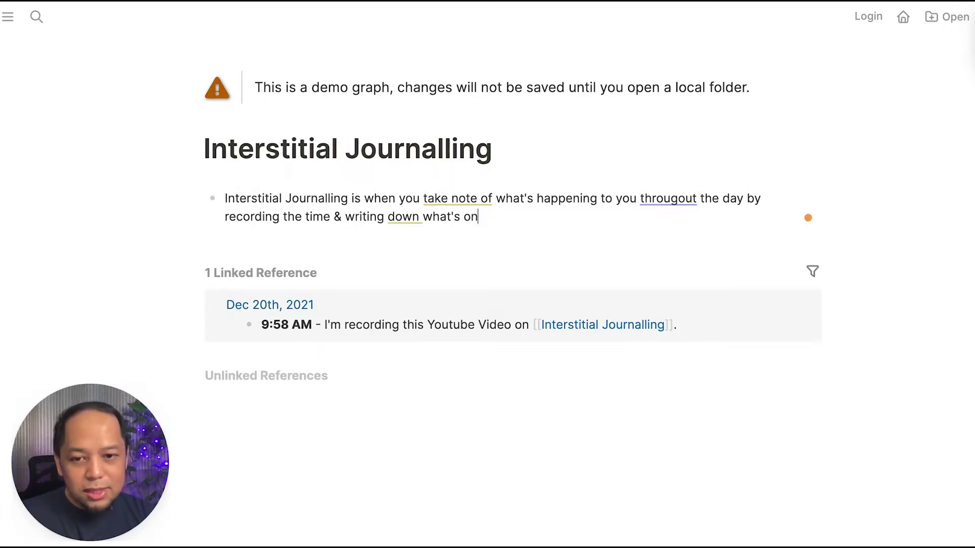
{"action": "type", "text": " your mind at t"}
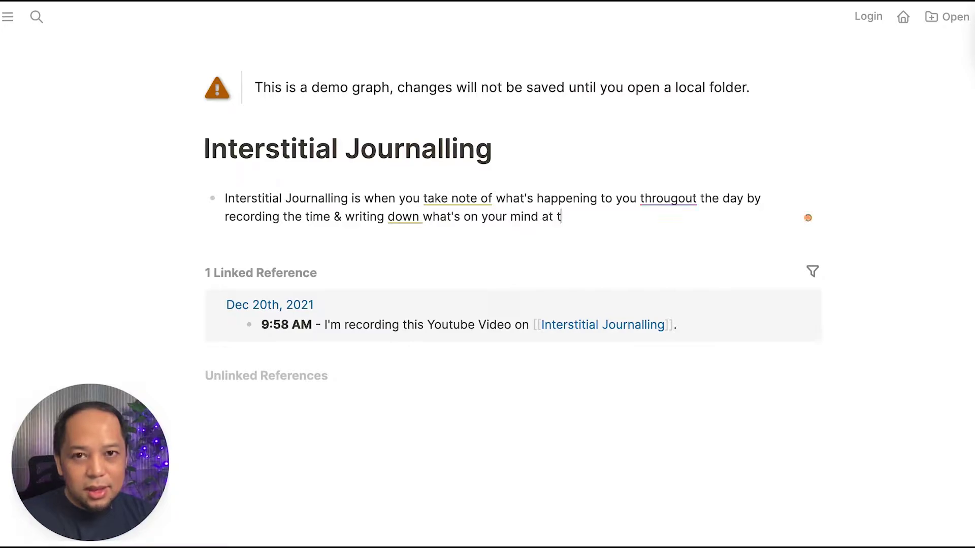
{"action": "type", "text": "hat time."}
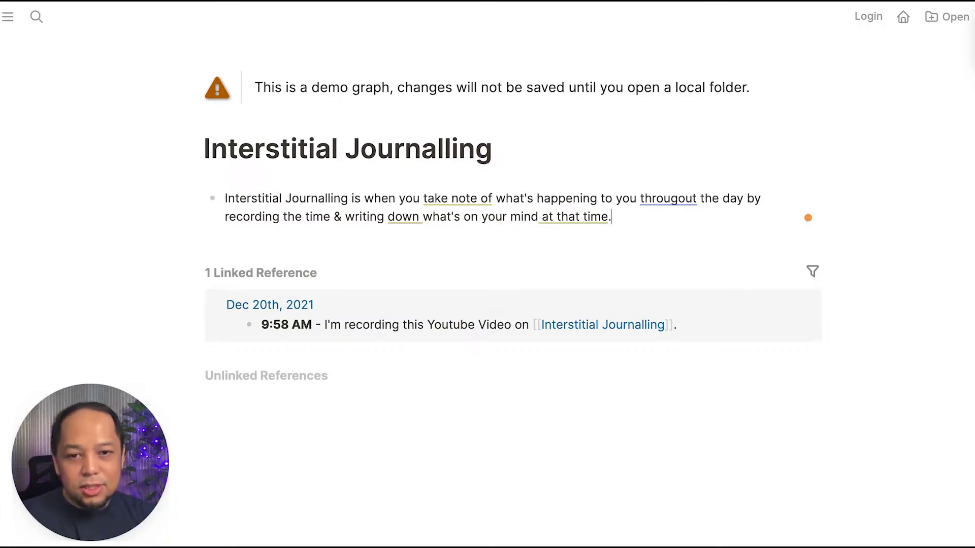
Step: Return to the Dec 20th, 2021 journal page, insert a Dec 1st, 2021 date reference in a new bullet, and follow it
{"action": "left_click", "coordinate": [287, 305]}
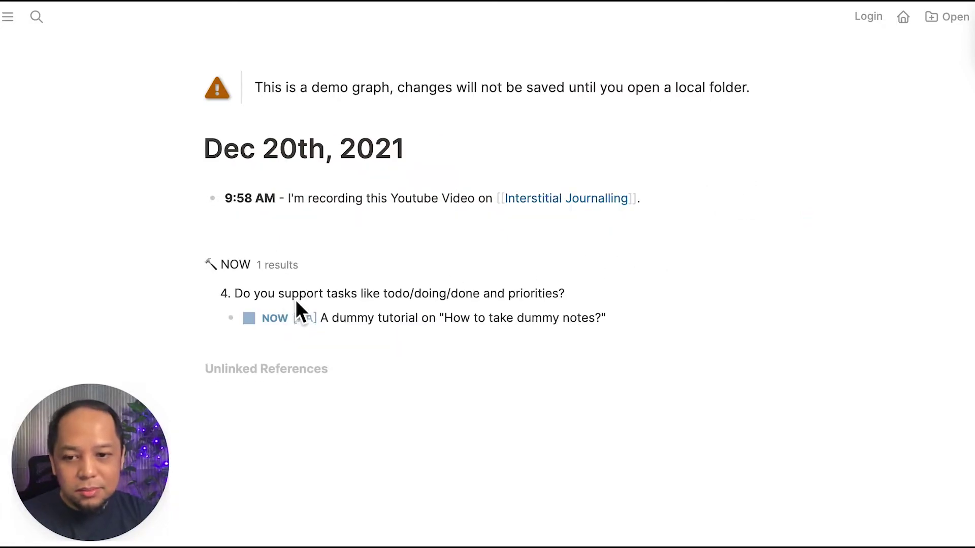
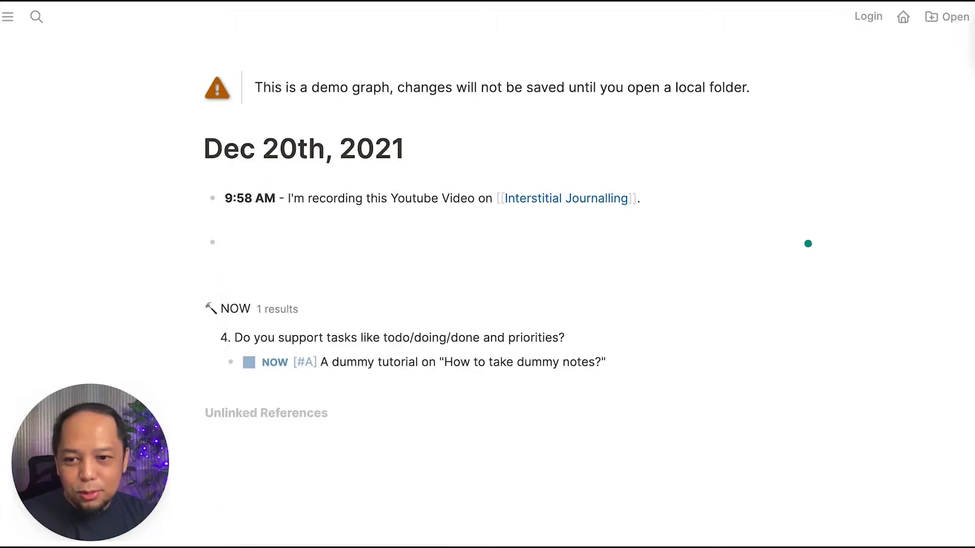
{"action": "type", "text": "/"}
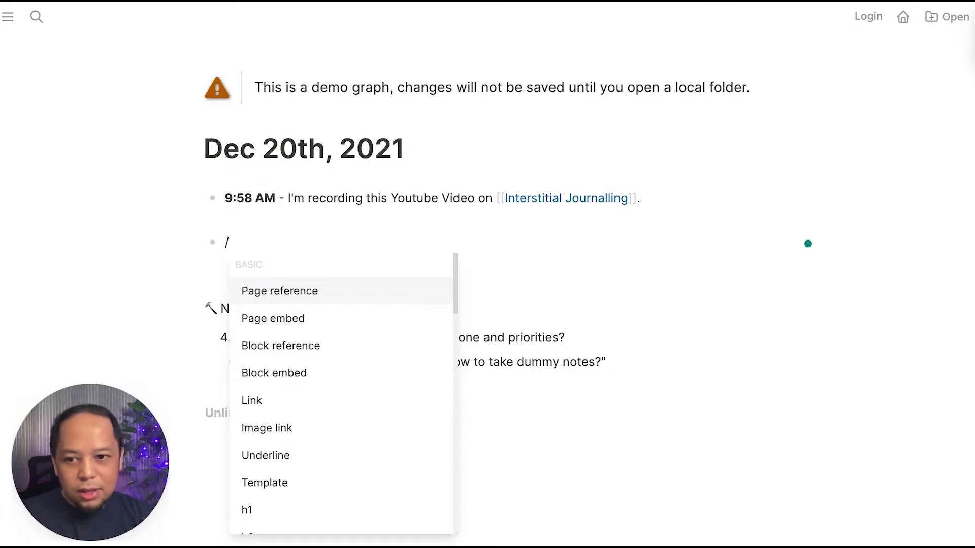
{"action": "type", "text": "date"}
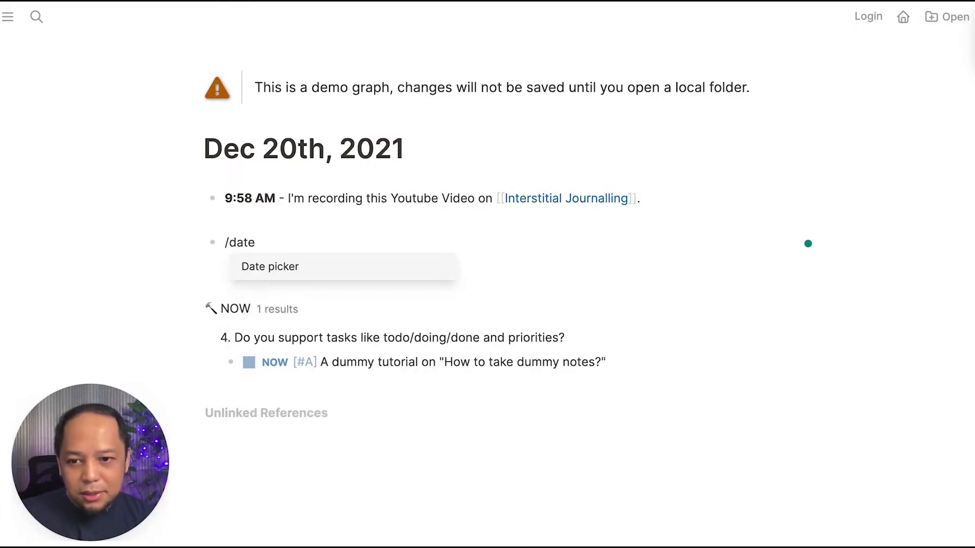
{"action": "left_click", "coordinate": [347, 274]}
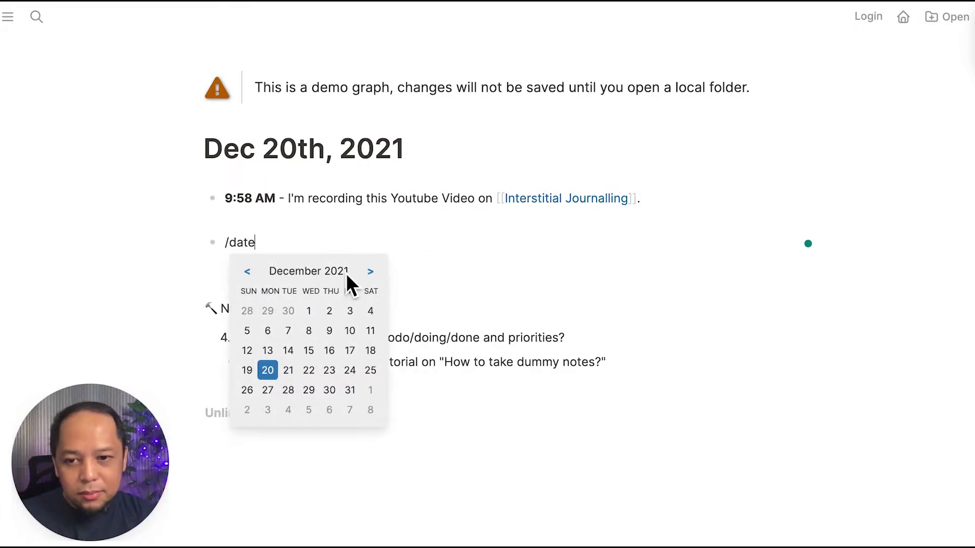
{"action": "left_click", "coordinate": [319, 313]}
{"action": "left_click", "coordinate": [304, 244]}
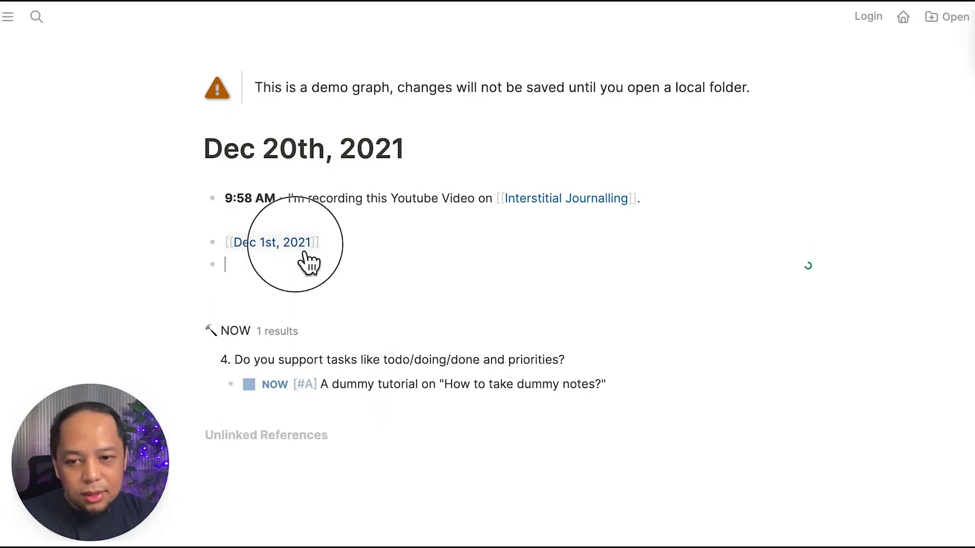
Step: Write the bold-timestamped entry "10:01 AM - I should write something about [[Interstitial Journalling]]" on the Dec 1st, 2021 page, linking the existing page
{"action": "left_click", "coordinate": [358, 202]}
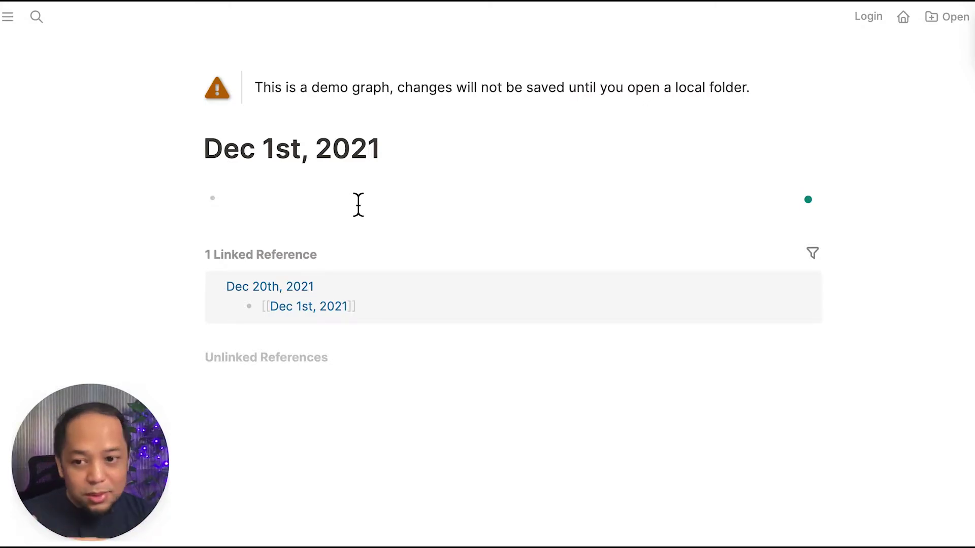
{"action": "type", "text": "**10:01 AM** -"}
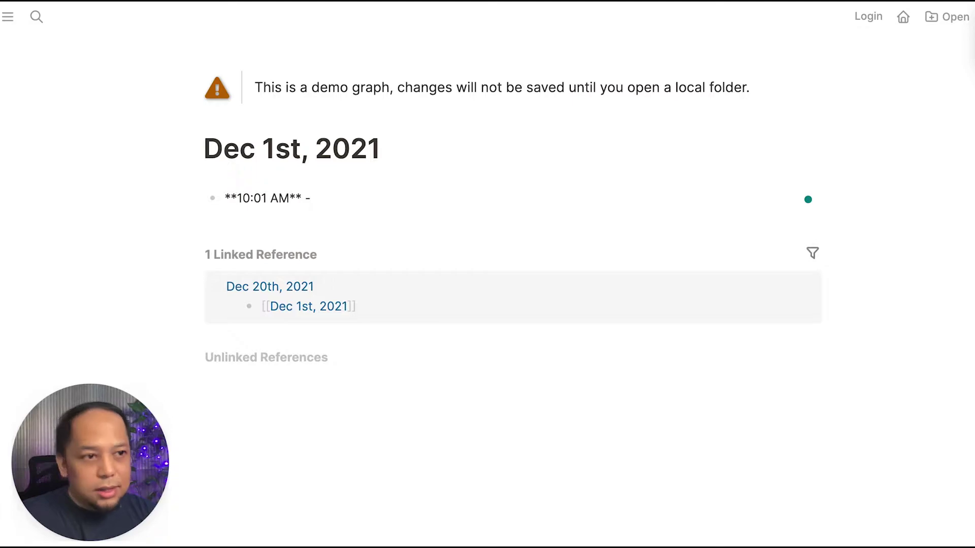
{"action": "type", "text": " I should wri"}
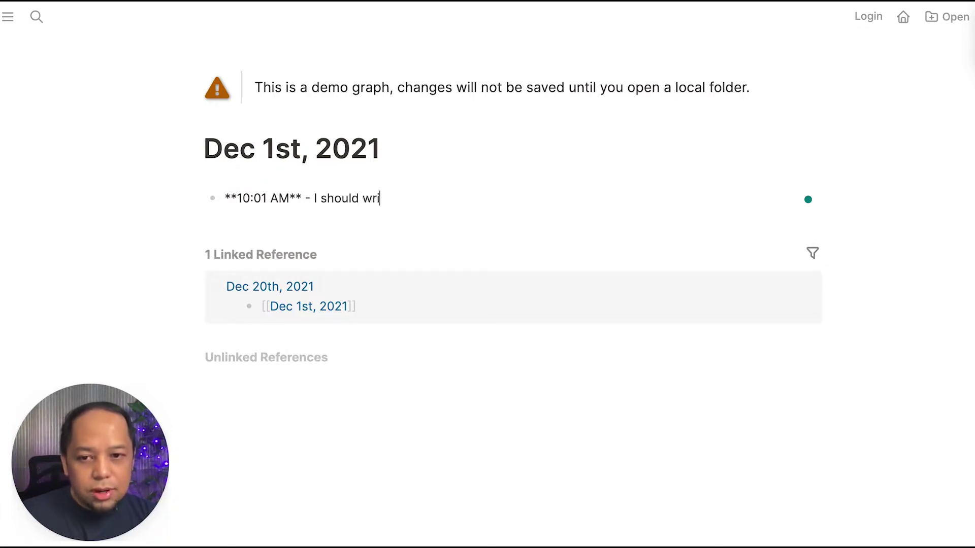
{"action": "type", "text": "te something about [[Int"}
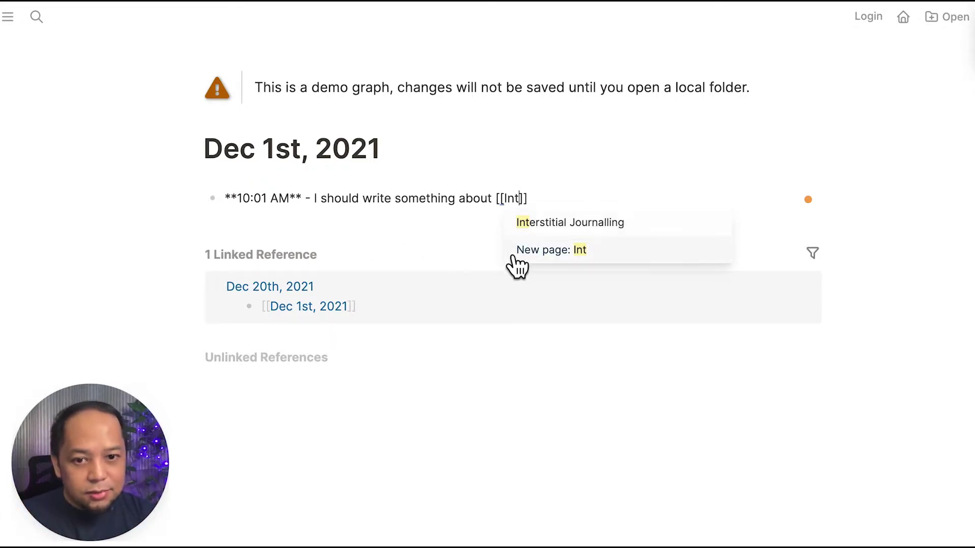
{"action": "left_click", "coordinate": [549, 229]}
{"action": "key", "text": "Escape"}
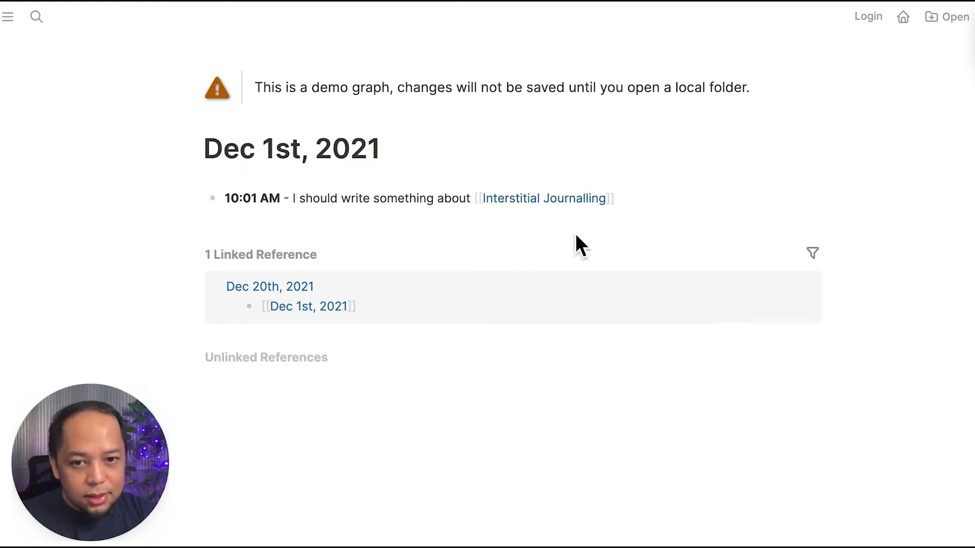
Step: Examine the linked references on the Interstitial Journalling page and return to the Dec 20th, 2021 journal
{"action": "left_click", "coordinate": [573, 200]}
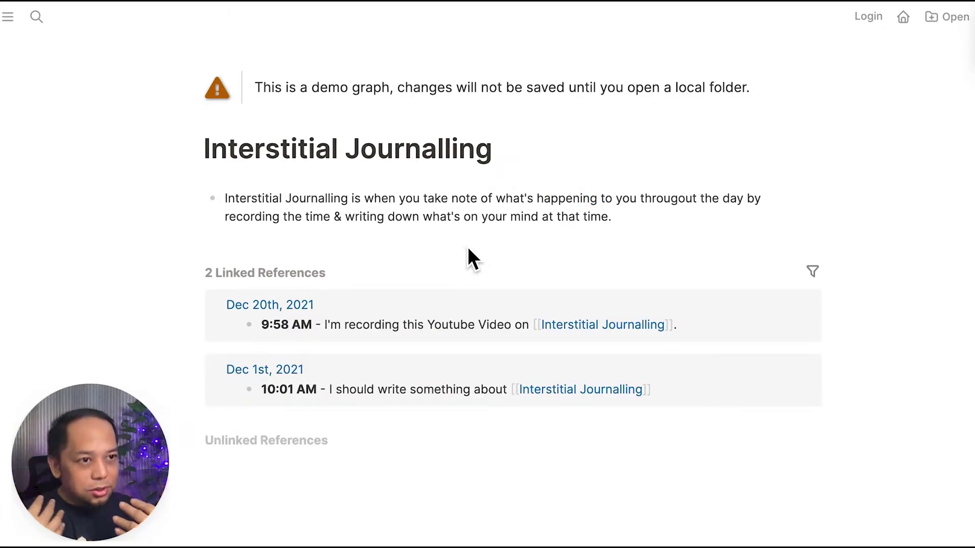
{"action": "scroll", "coordinate": [313, 331], "scroll_direction": "down", "scroll_amount": 1}
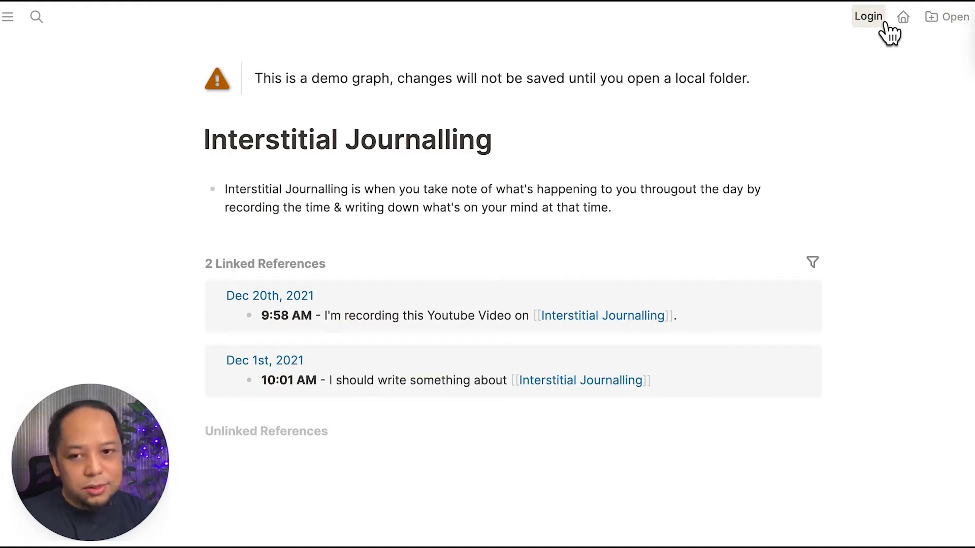
{"action": "left_click", "coordinate": [903, 20]}
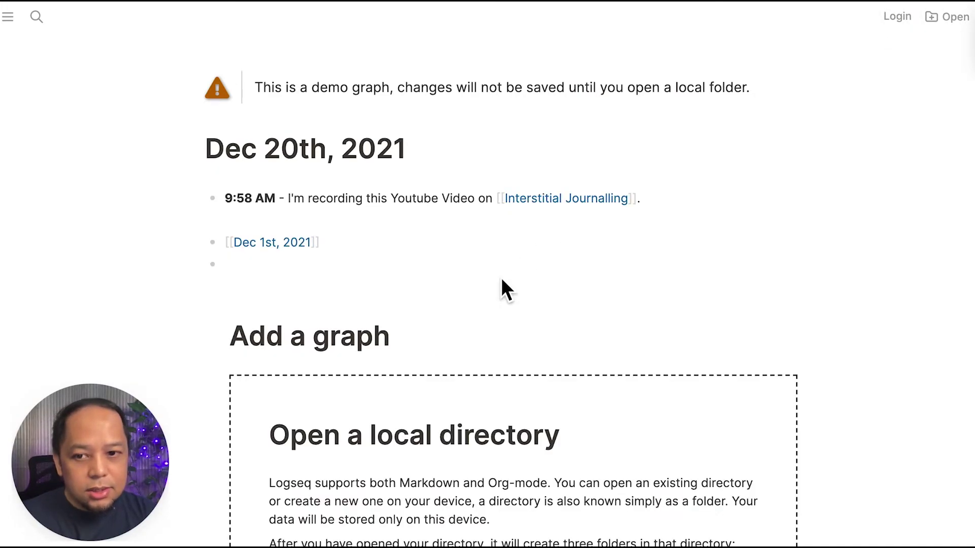
Step: Add a new bullet below the Dec 1st, 2021 reference with the level-one heading "Reflection"
{"action": "left_click", "coordinate": [503, 272]}
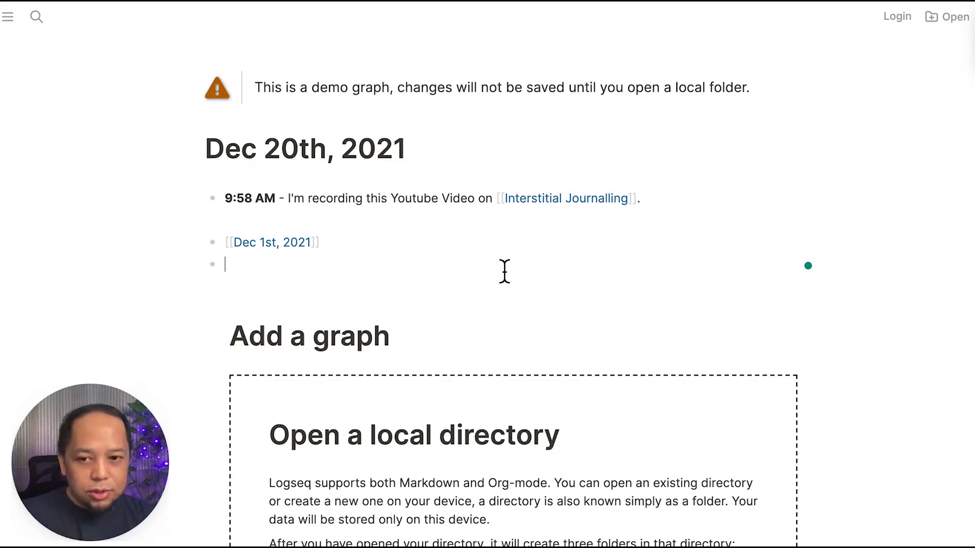
{"action": "key", "text": "Return"}
{"action": "type", "text": "# F"}
{"action": "key", "text": "BackSpace"}
{"action": "type", "text": "Ref"}
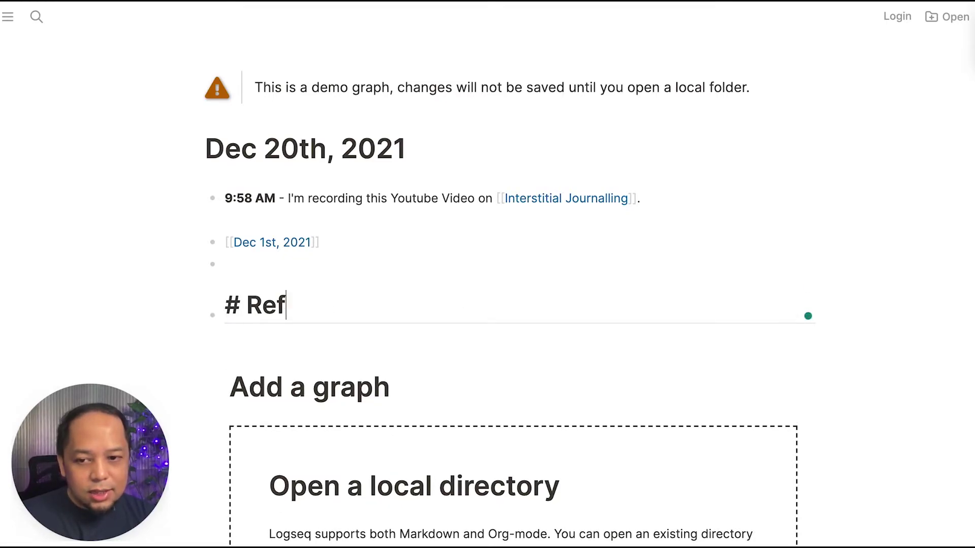
{"action": "type", "text": "lection"}
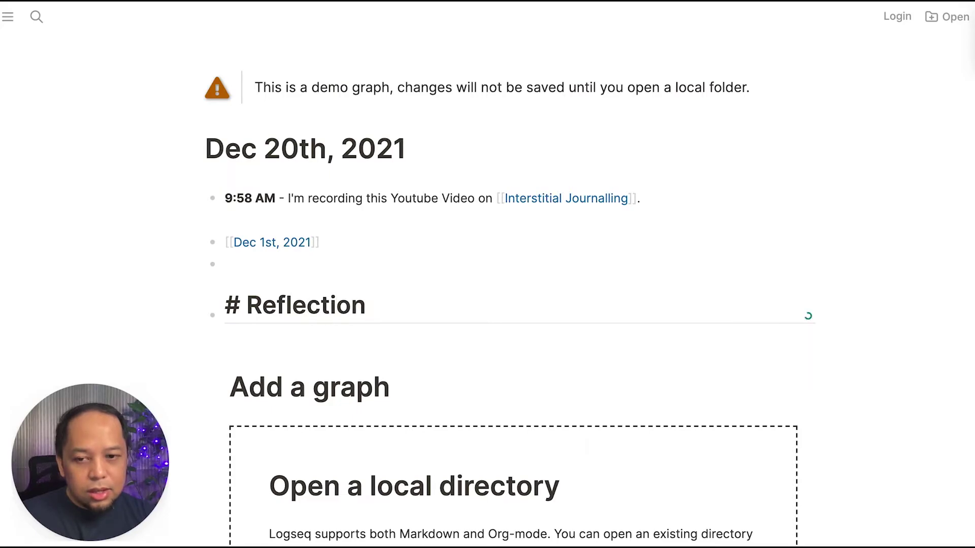
{"action": "type", "text": " [["}
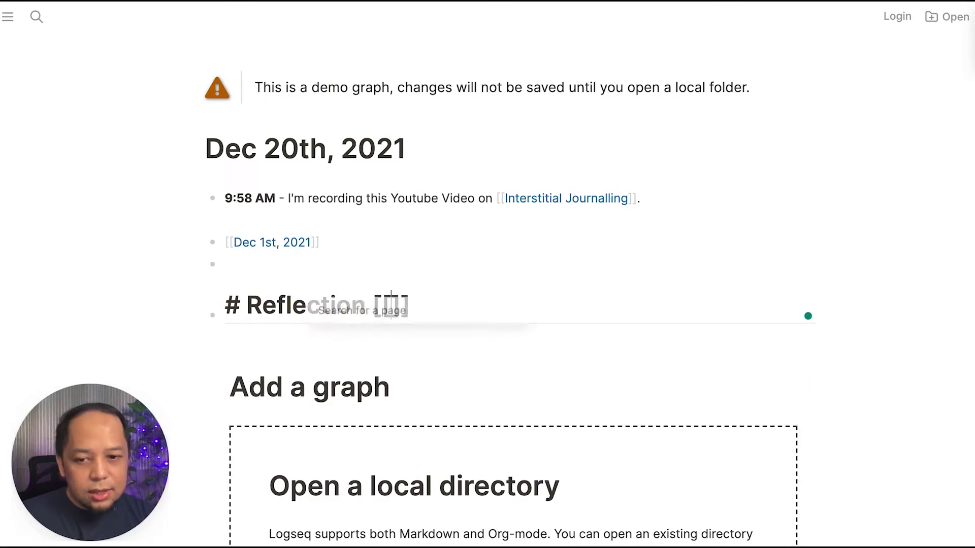
{"action": "key", "text": "BackSpace"}
{"action": "key", "text": "BackSpace"}
{"action": "key", "text": "BackSpace"}
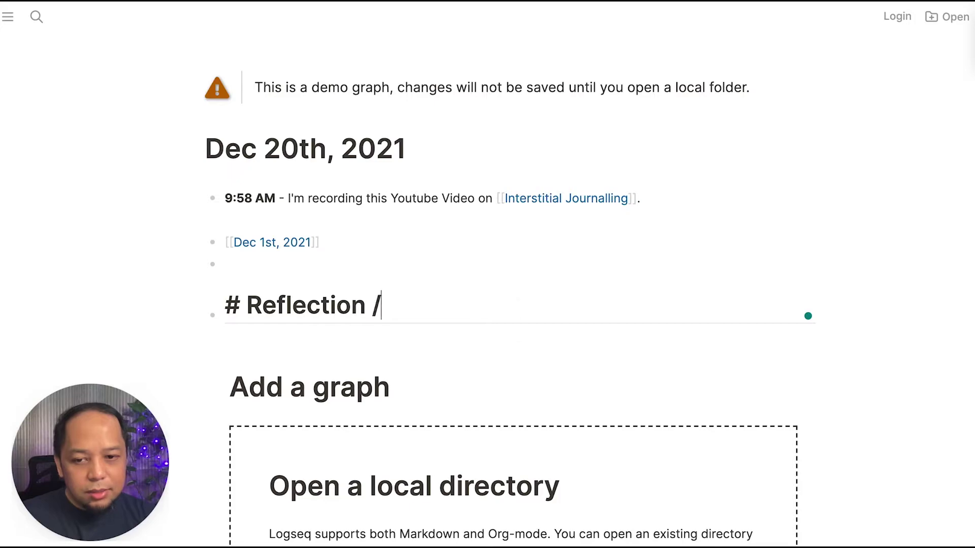
Step: Insert a date reference to Dec 27th, 2021 after the word "Reflection" in the heading
{"action": "type", "text": "/"}
{"action": "key", "text": "BackSpace"}
{"action": "type", "text": "/date"}
{"action": "key", "text": "Return"}
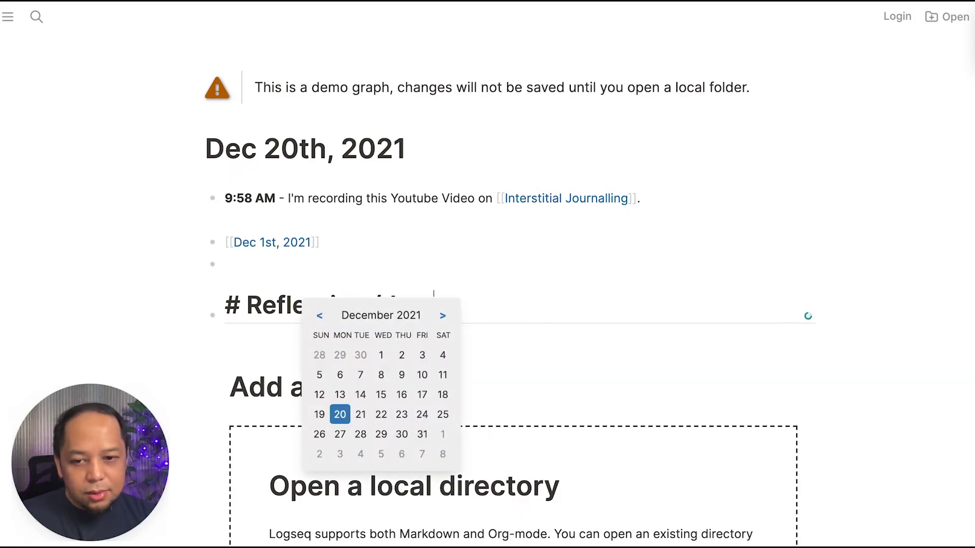
{"action": "left_click", "coordinate": [348, 435]}
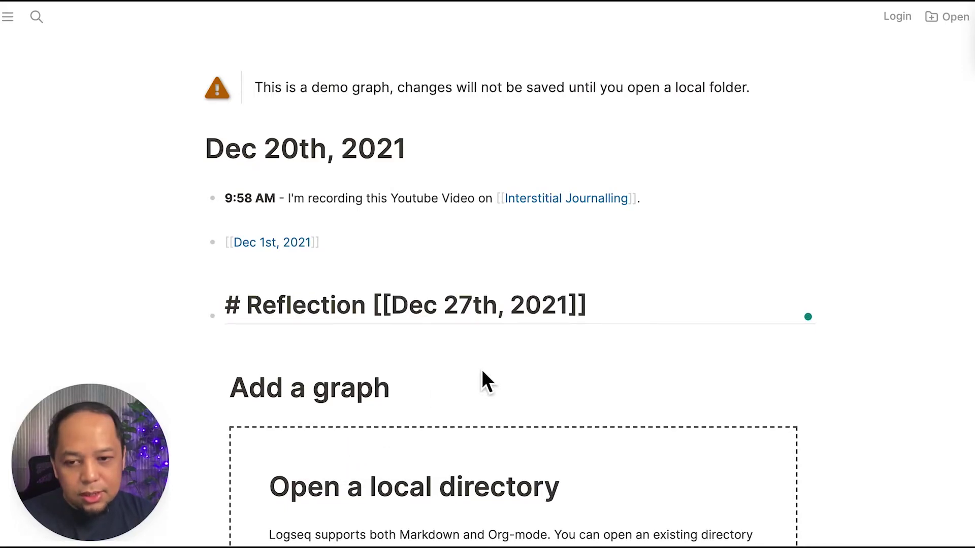
Step: Turn the Dec 27th, 2021 reference in the Reflection heading into a hashtag
{"action": "left_click", "coordinate": [510, 345]}
{"action": "left_click", "coordinate": [357, 315]}
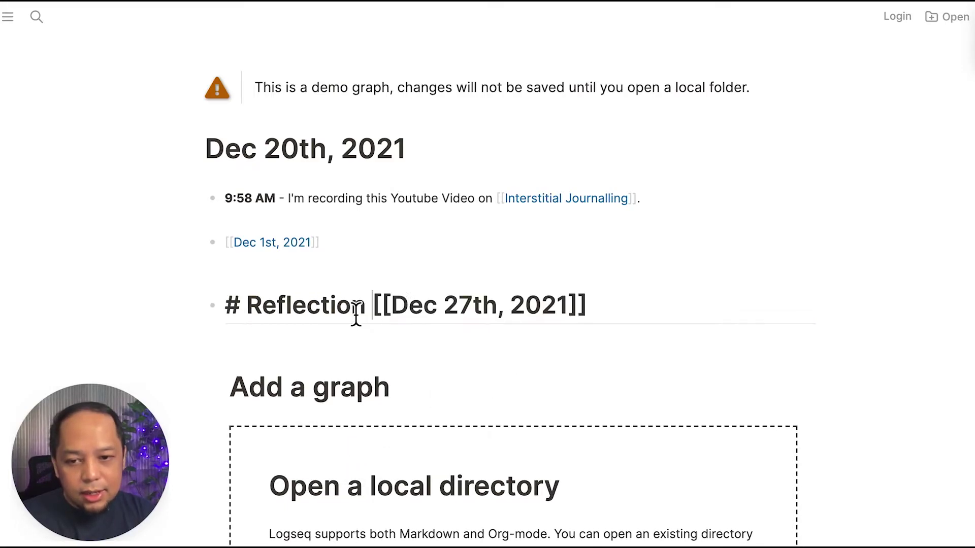
{"action": "type", "text": "#"}
{"action": "left_click", "coordinate": [522, 367]}
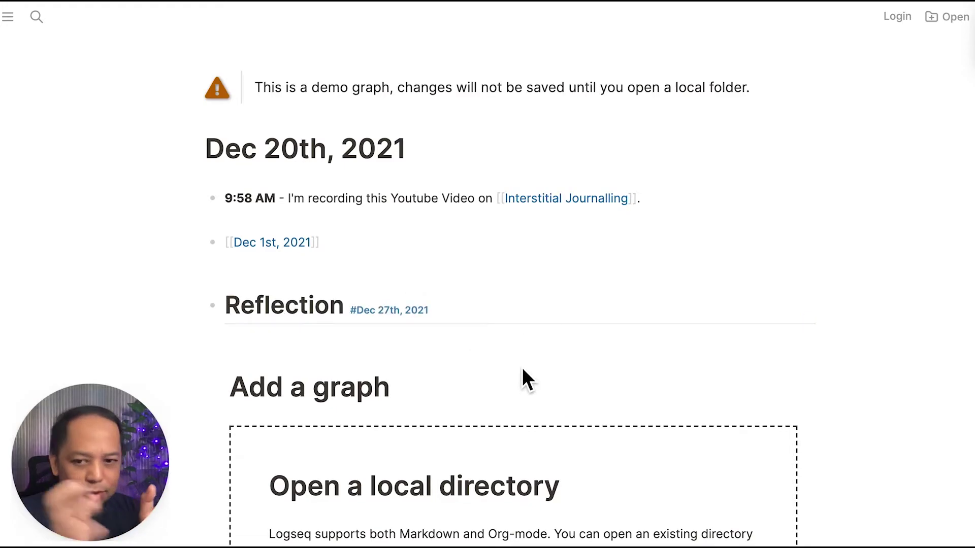
Step: Nest a bullet under the Reflection heading reading "Remember last week when you thought about [[Interstitial Journalling]]"
{"action": "left_click", "coordinate": [452, 343]}
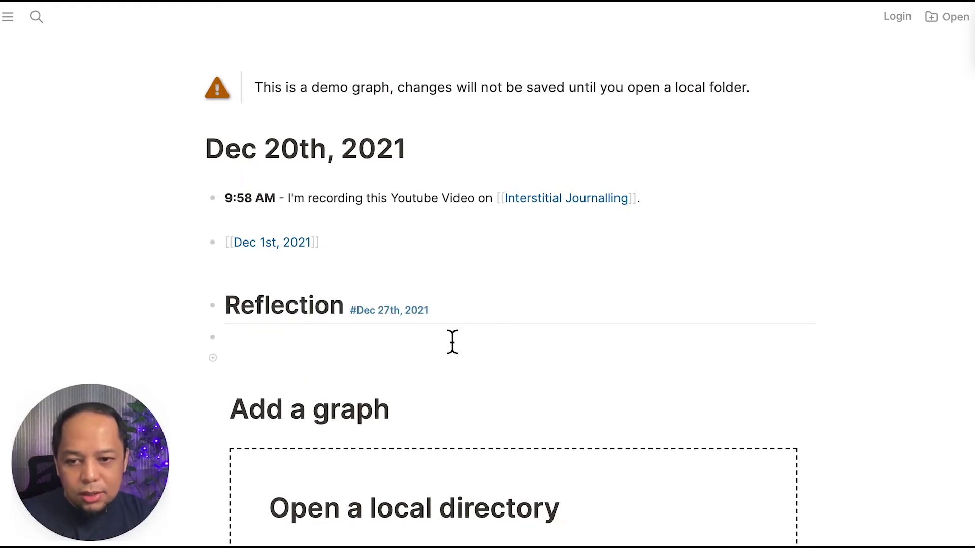
{"action": "key", "text": "Tab"}
{"action": "type", "text": "Remember last "}
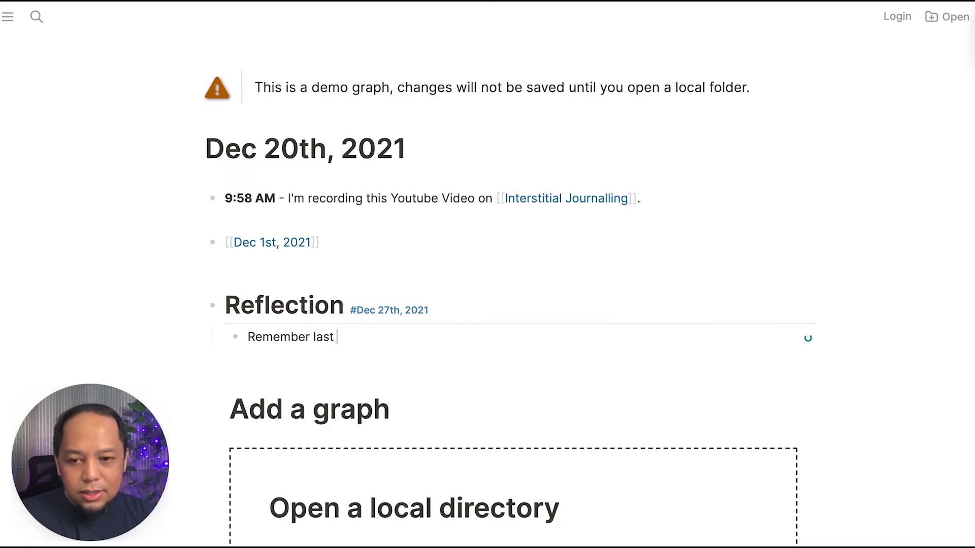
{"action": "type", "text": "week when you "}
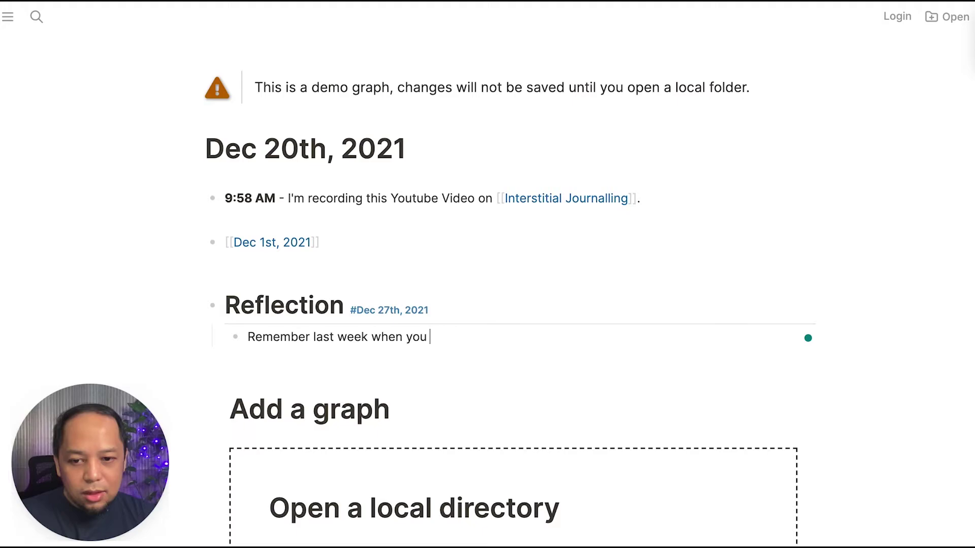
{"action": "type", "text": "thoughyt ab"}
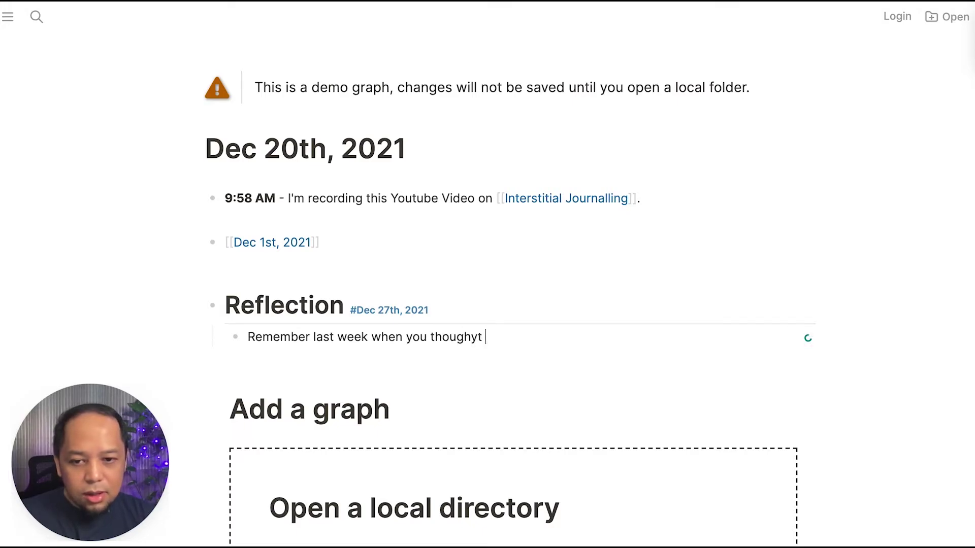
{"action": "key", "text": "BackSpace"}
{"action": "key", "text": "BackSpace"}
{"action": "key", "text": "BackSpace"}
{"action": "key", "text": "BackSpace"}
{"action": "key", "text": "BackSpace"}
{"action": "type", "text": "t about [[Interstitial Journalling"}
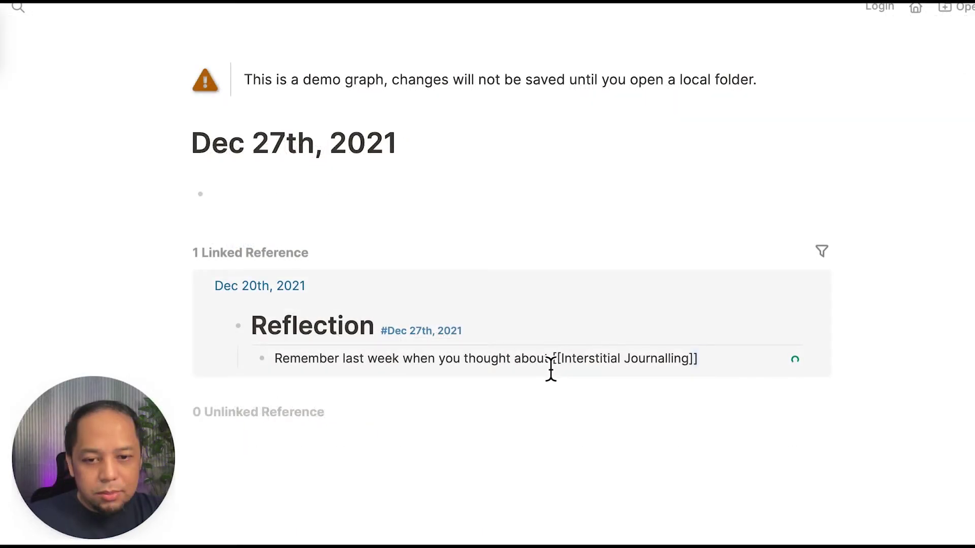
Step: On the Dec 27th, 2021 page, delete the Interstitial Journalling reference in the linked Reflection note and re-insert it from the existing page
{"action": "left_click", "coordinate": [731, 363]}
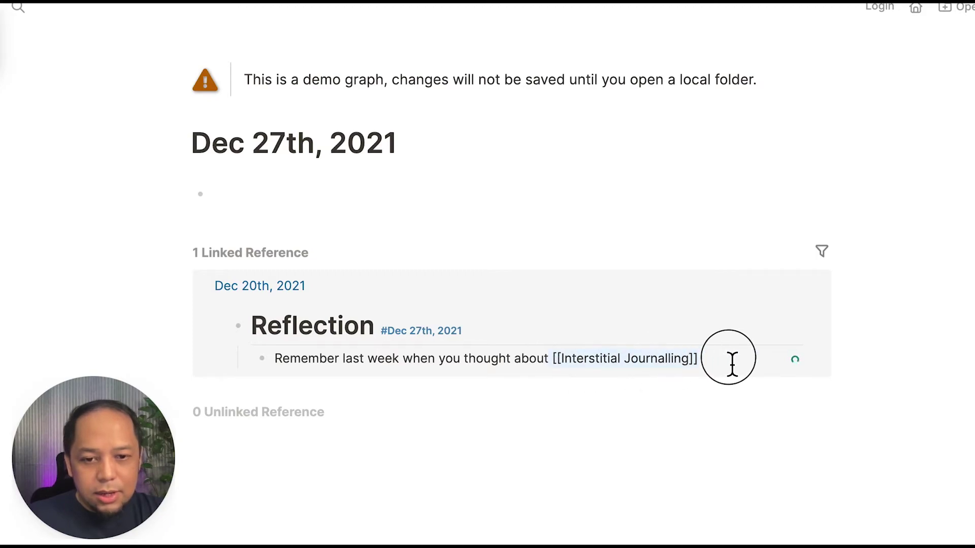
{"action": "key", "text": "ctrl+BackSpace"}
{"action": "key", "text": "BackSpace"}
{"action": "type", "text": "[["}
{"action": "key", "text": "BackSpace"}
{"action": "key", "text": "BackSpace"}
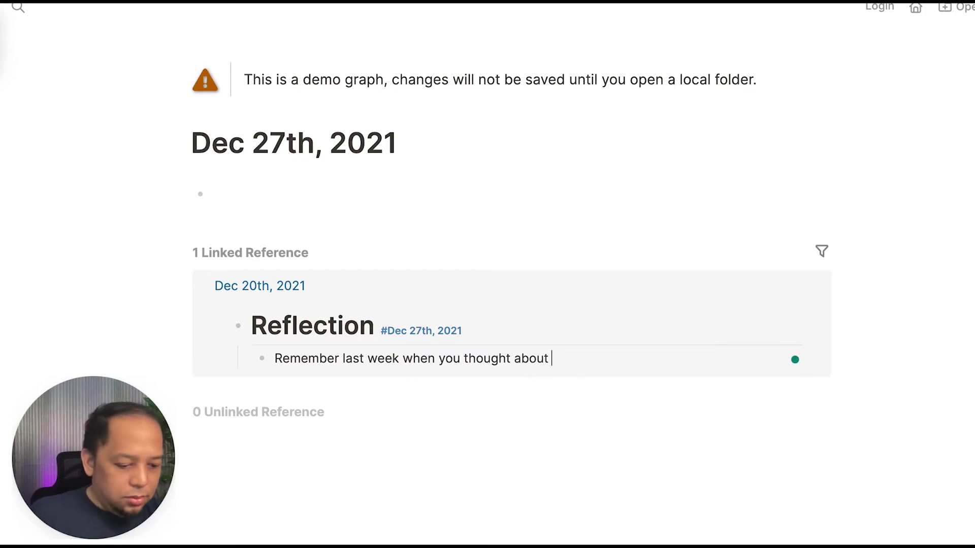
{"action": "type", "text": "[[Inter"}
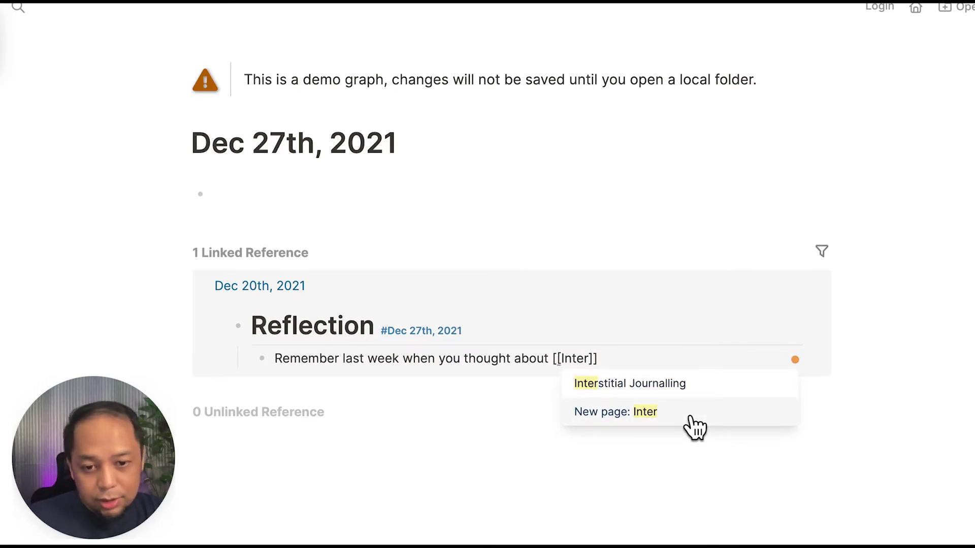
{"action": "left_click", "coordinate": [701, 388]}
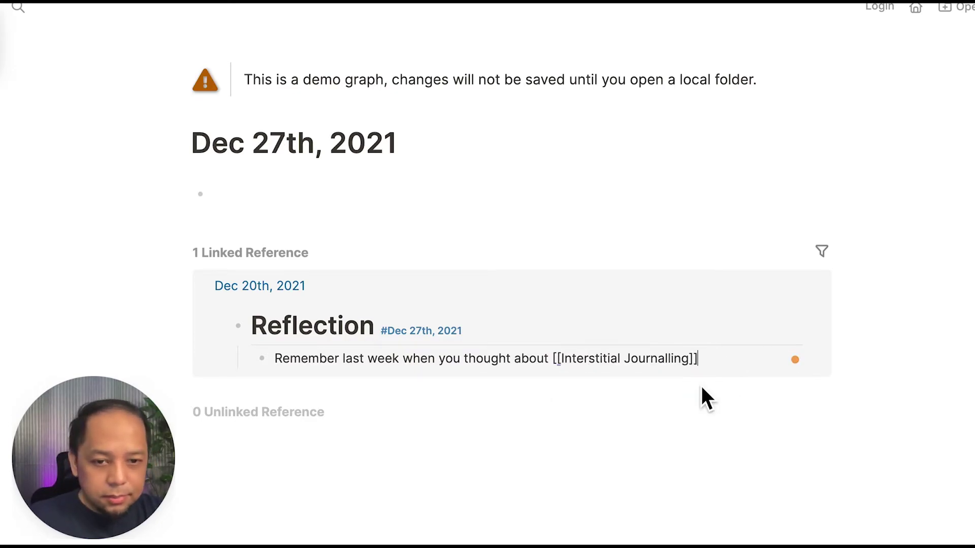
{"action": "left_click", "coordinate": [671, 446]}
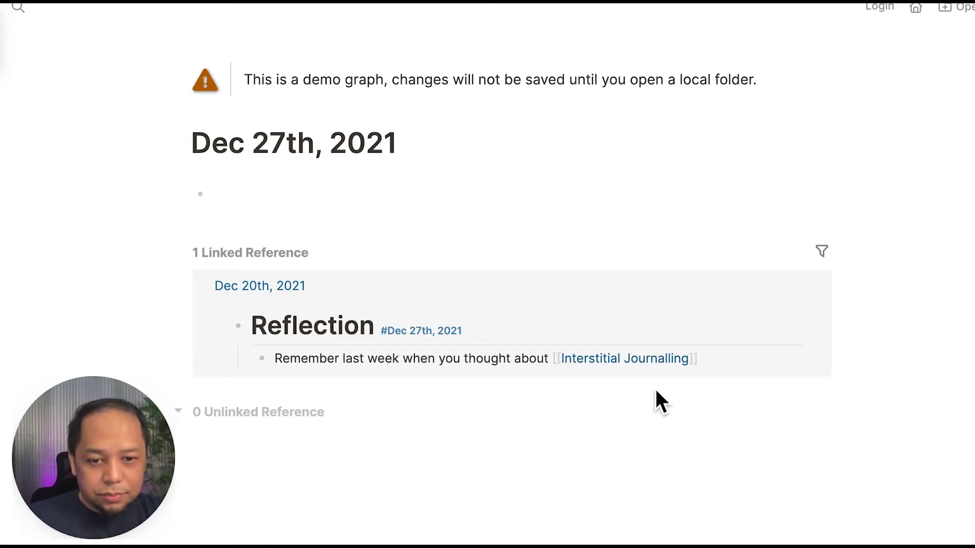
Step: End the "Remember last week" sentence with a question mark
{"action": "left_click", "coordinate": [700, 363]}
{"action": "type", "text": "?"}
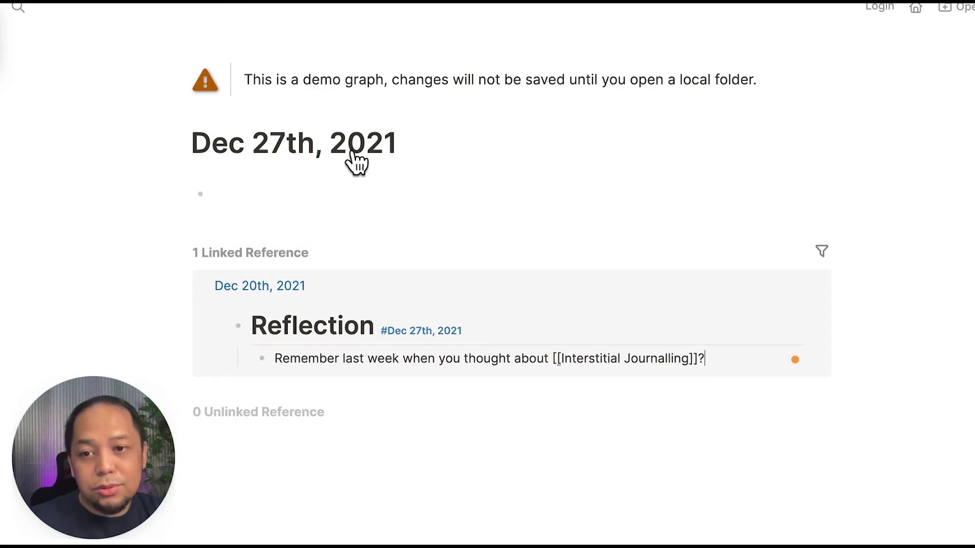
{"action": "left_click", "coordinate": [376, 191]}
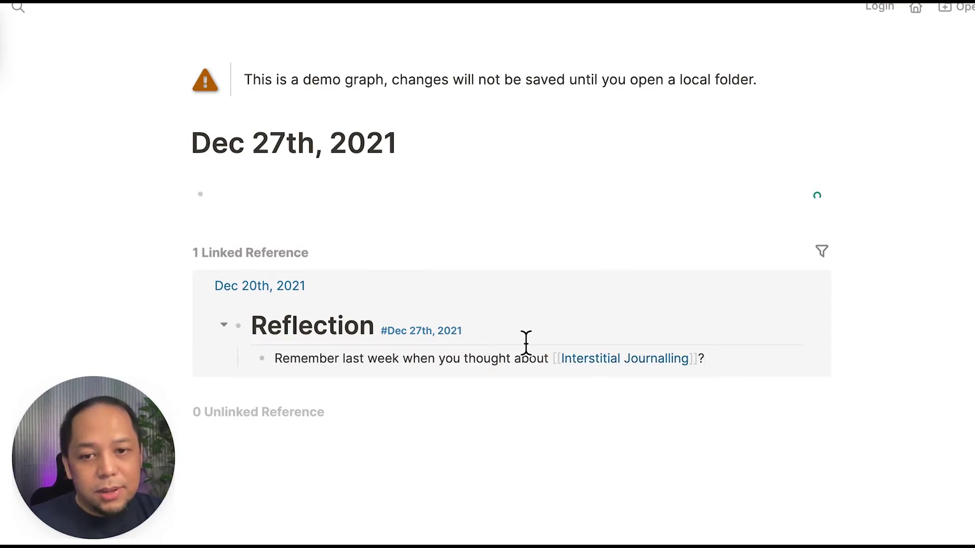
Step: Return to the Dec 20th, 2021 page and remove the blank line after the nested Reflection note
{"action": "left_click", "coordinate": [254, 287]}
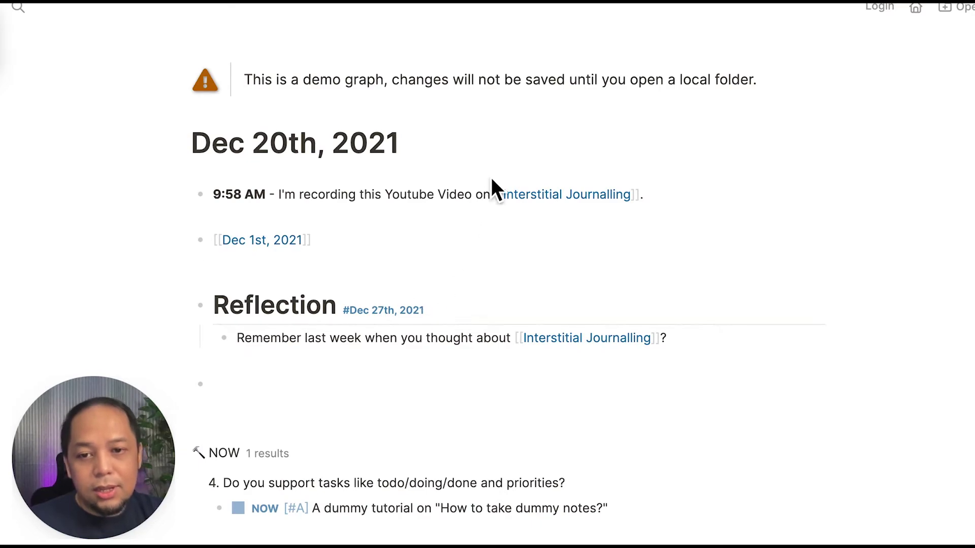
{"action": "scroll", "coordinate": [487, 229], "scroll_direction": "down", "scroll_amount": 1}
{"action": "left_click", "coordinate": [403, 333]}
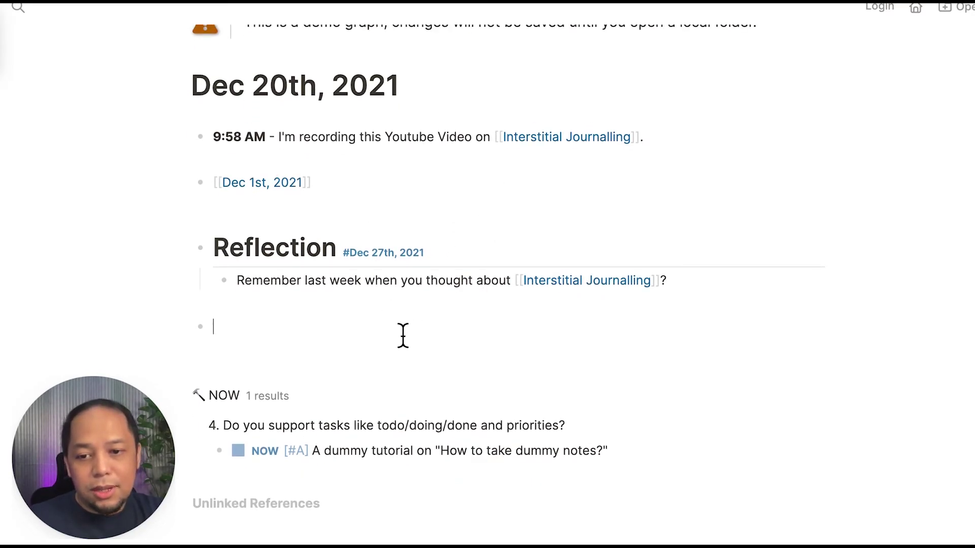
{"action": "key", "text": "Up"}
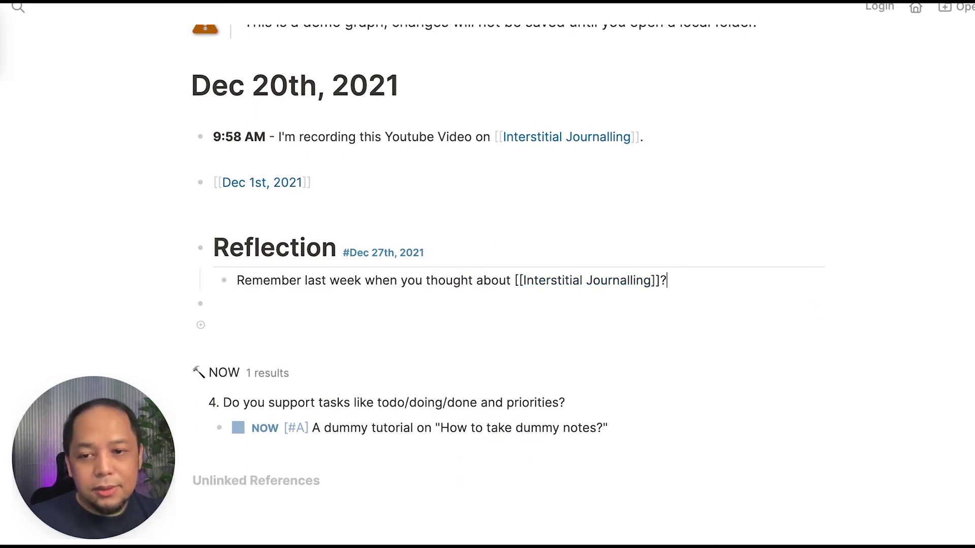
{"action": "left_click", "coordinate": [383, 349]}
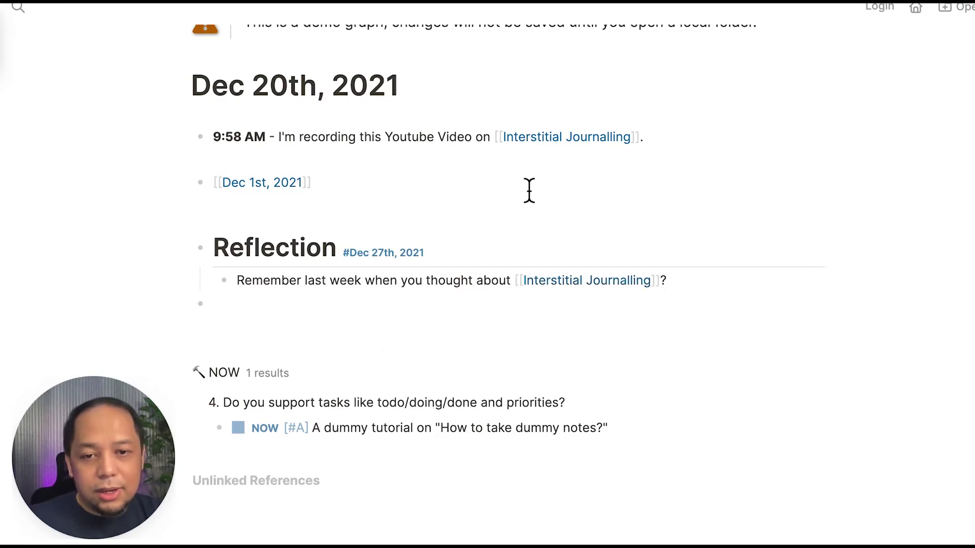
Step: Open the Interstitial Journalling page from the Reflection note and examine its linked references
{"action": "left_click", "coordinate": [584, 282]}
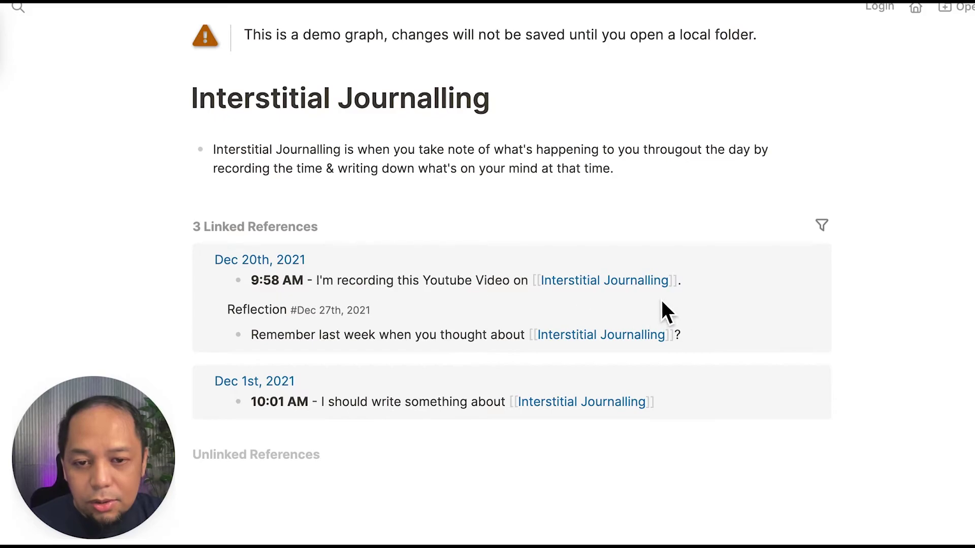
{"action": "scroll", "coordinate": [635, 284], "scroll_direction": "up", "scroll_amount": 1}
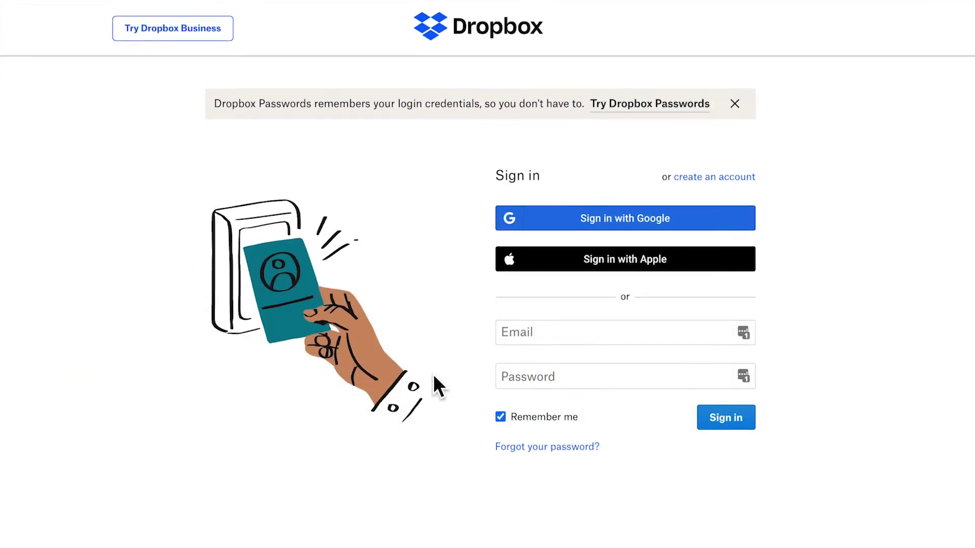
{"action": "scroll", "coordinate": [431, 385], "scroll_direction": "down", "scroll_amount": 2}
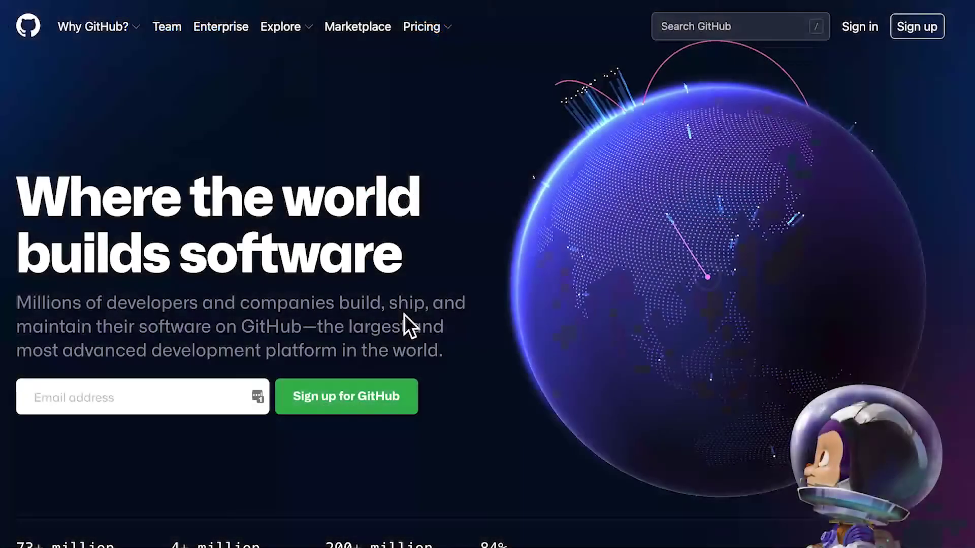
{"action": "scroll", "coordinate": [406, 325], "scroll_direction": "down", "scroll_amount": 1}
{"action": "scroll", "coordinate": [405, 315], "scroll_direction": "down", "scroll_amount": 6}
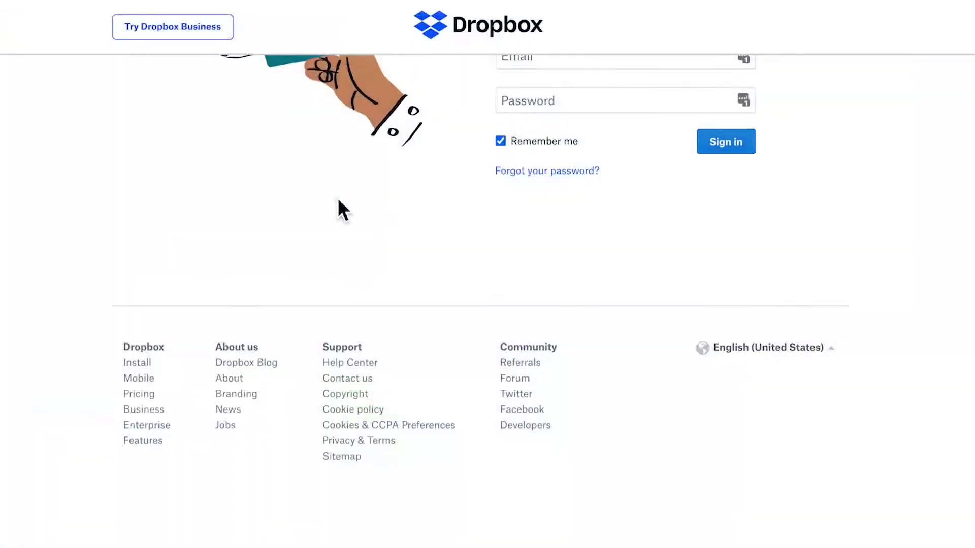
{"action": "scroll", "coordinate": [337, 198], "scroll_direction": "up", "scroll_amount": 5}
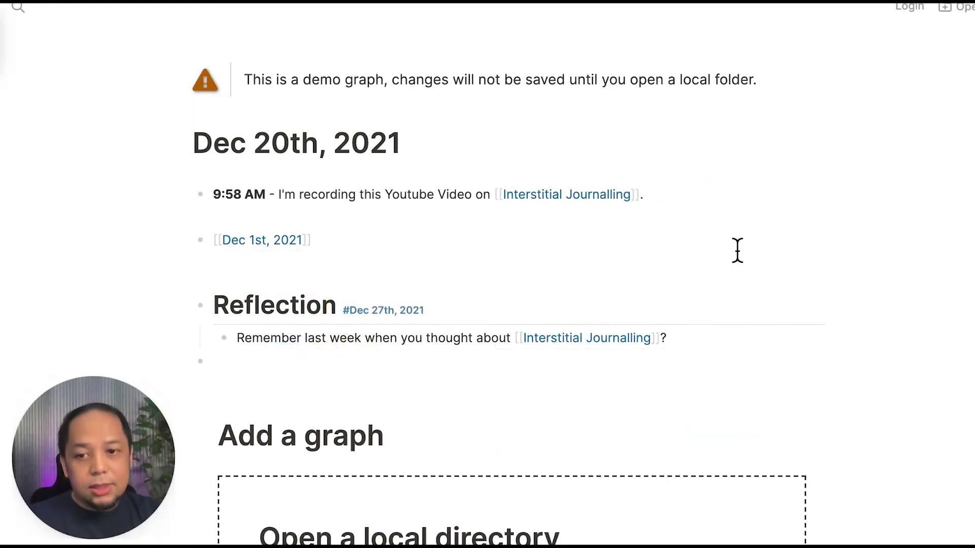
Step: Open the Dec 1st, 2021 reference bullet on the Dec 20th, 2021 journal page for editing
{"action": "left_click", "coordinate": [738, 250]}
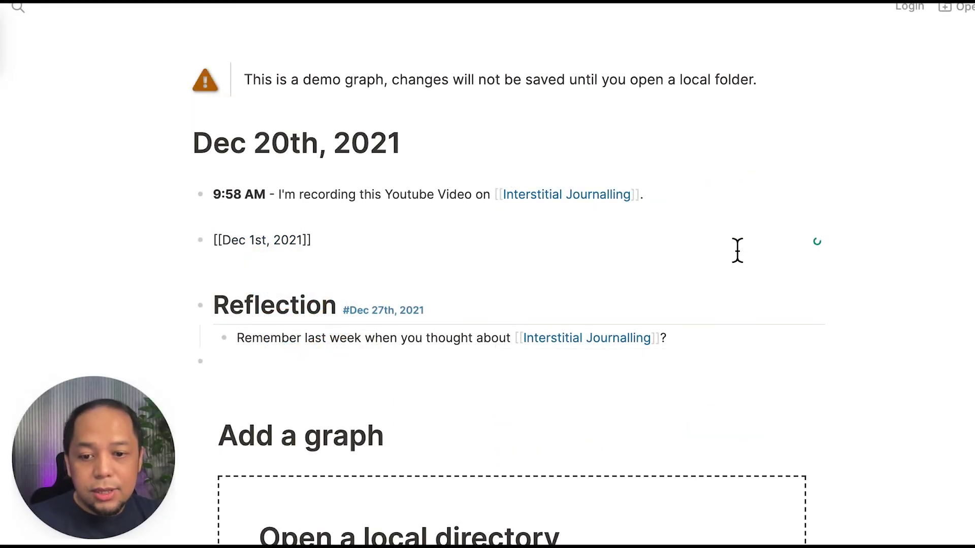